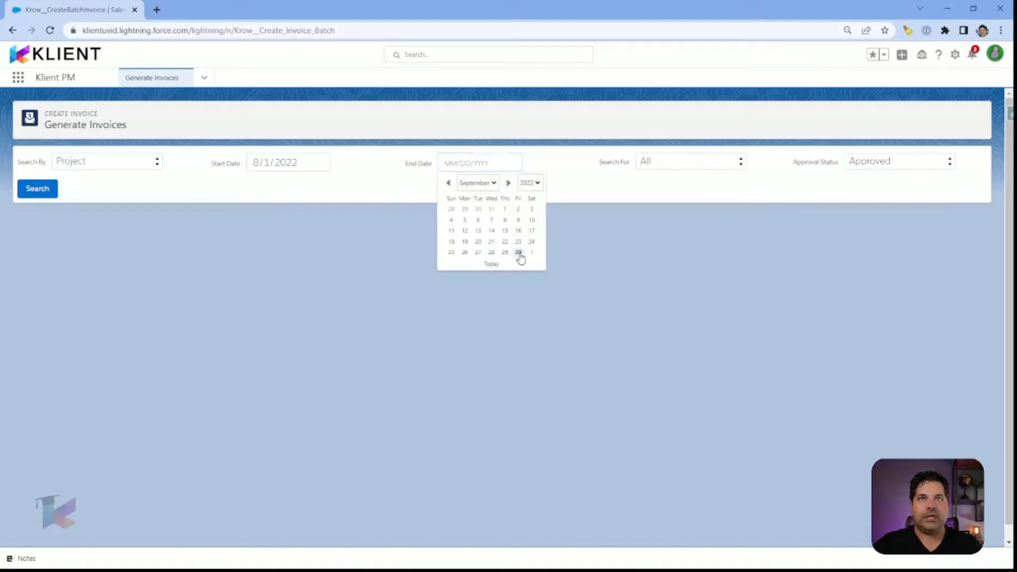
Set the end date to 9/30/2022 and search projects with Search For kept at All and Approval Status at Approved.
left_click(518, 253)
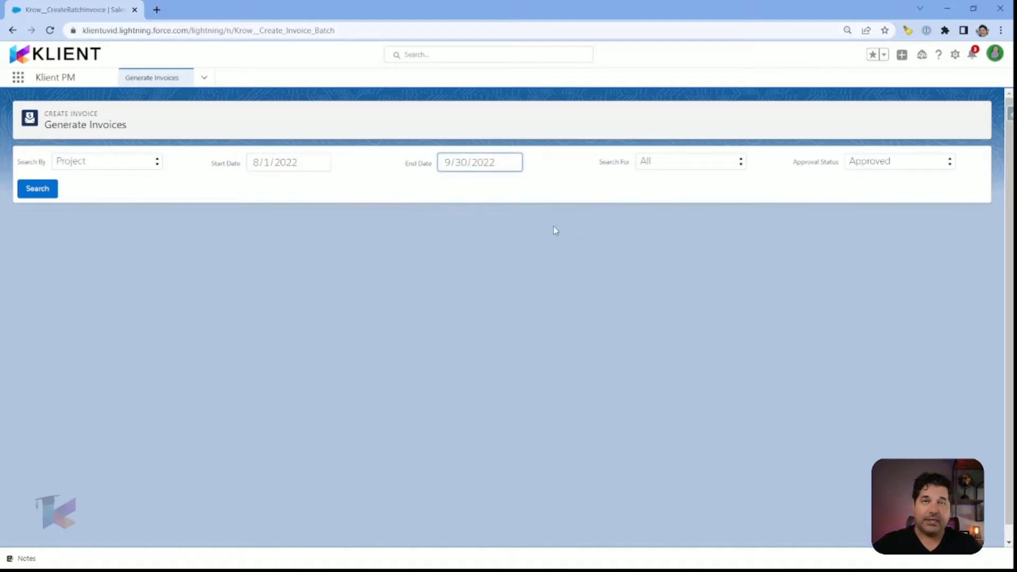
left_click(670, 164)
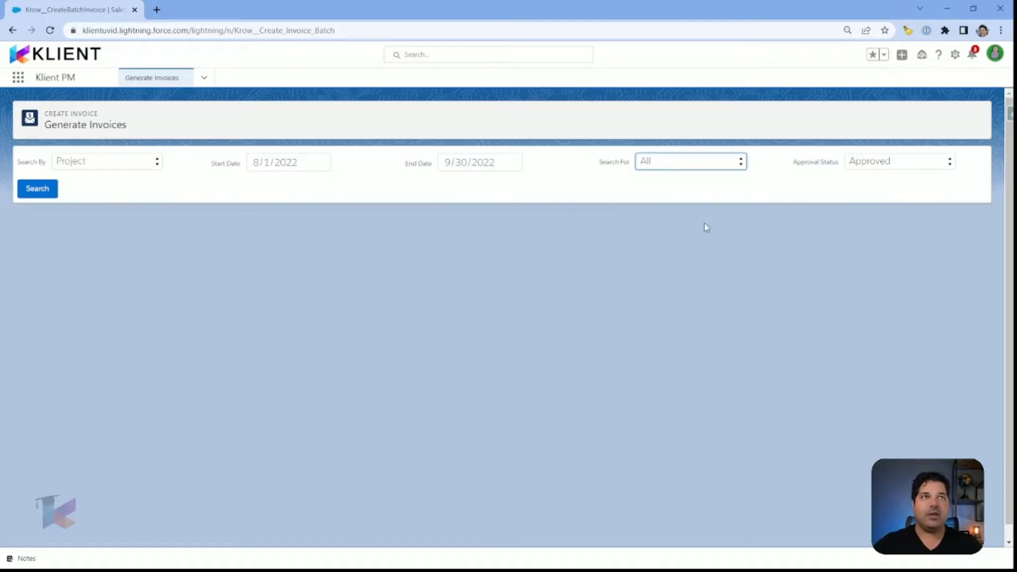
left_click(883, 169)
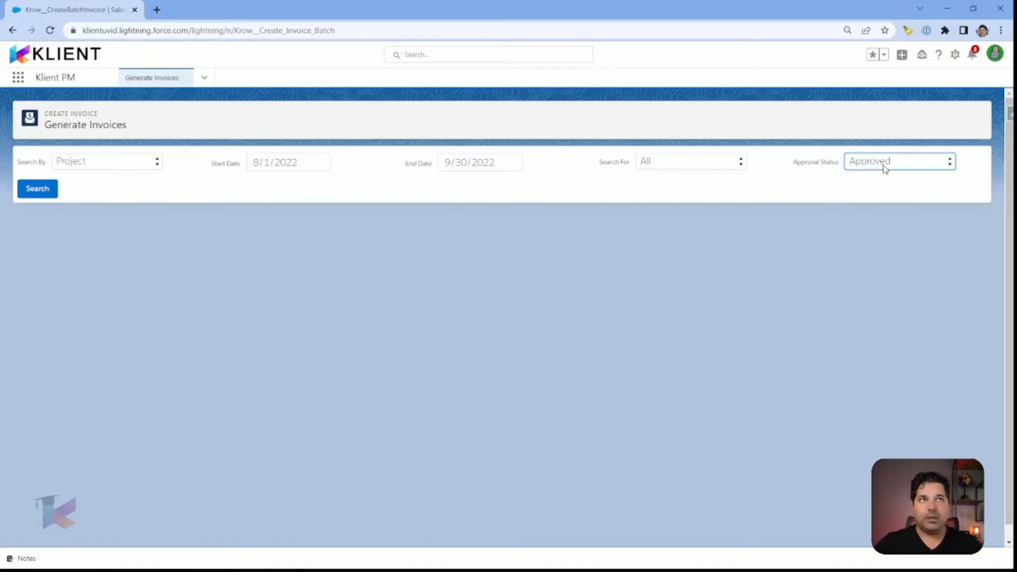
left_click(788, 194)
left_click(44, 194)
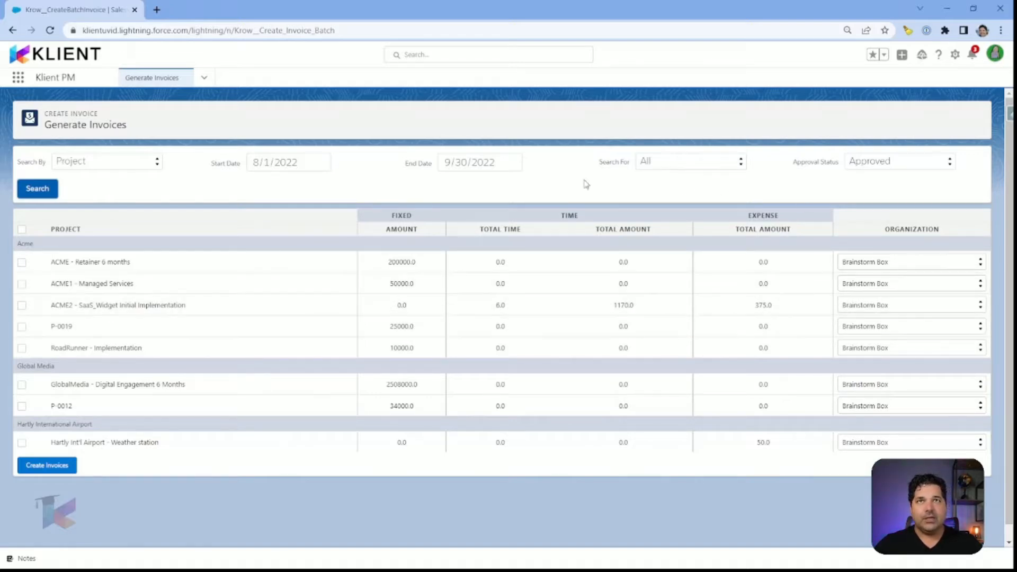
Set the Approval Status filter to Not Approved and run the project search again.
left_click(924, 166)
left_click(915, 192)
left_click(53, 190)
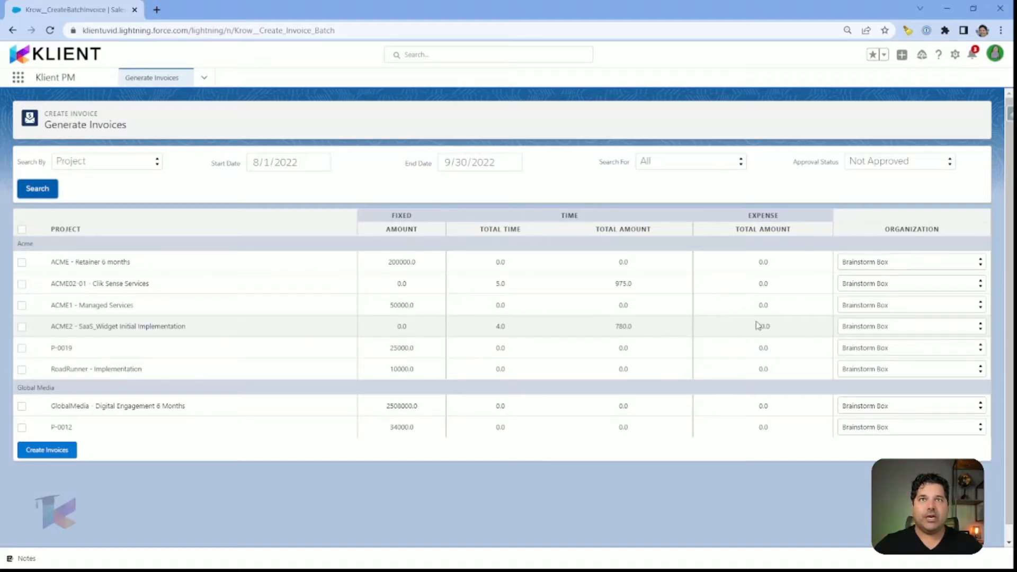
Set the Approval Status filter to Approved and run the project search again.
left_click(892, 161)
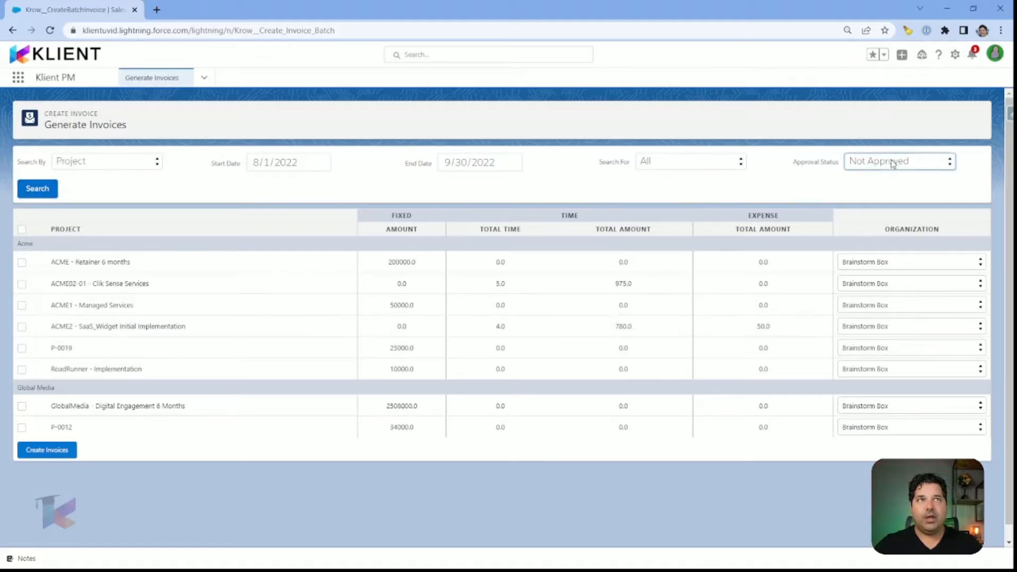
left_click(887, 185)
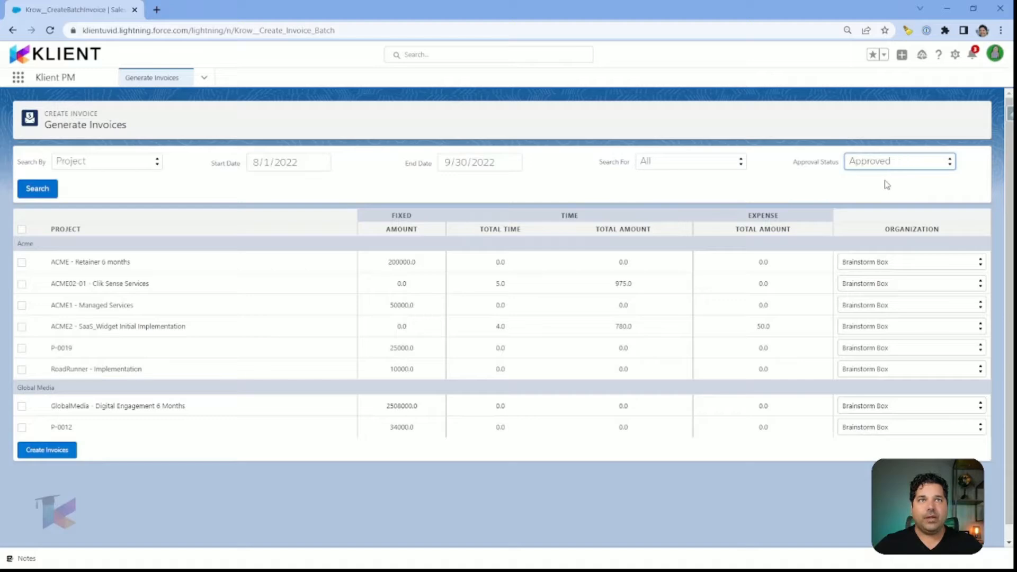
left_click(37, 189)
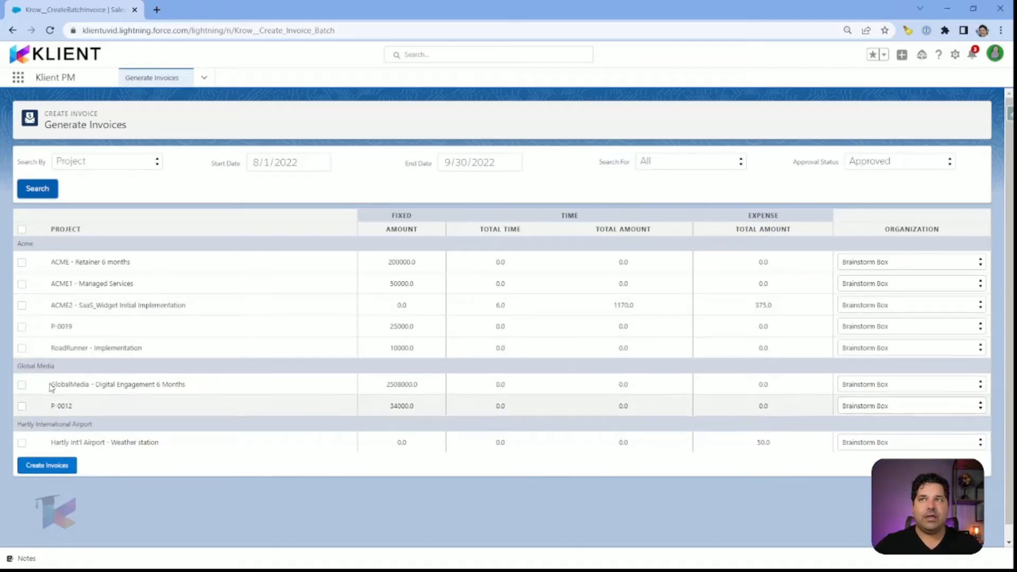
Create an invoice for only the ACME2 - SaaS_Widget Initial Implementation project.
left_click(22, 307)
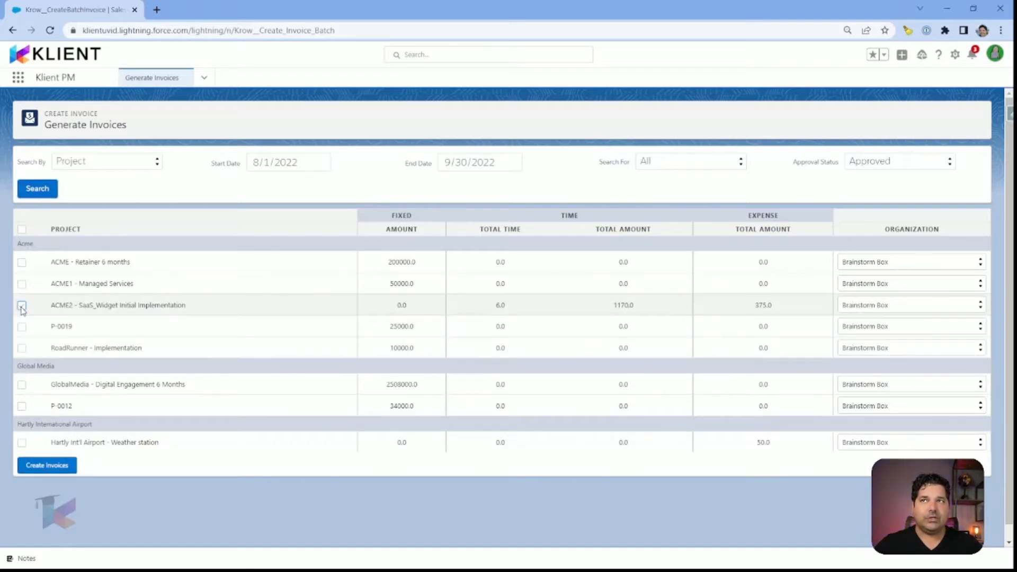
left_click(52, 469)
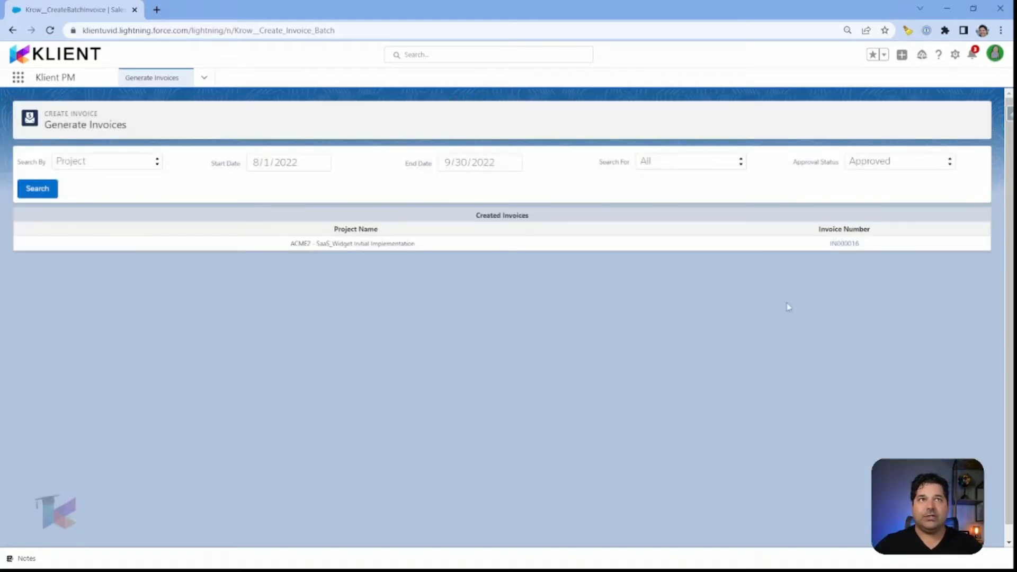
Open the newly created invoice record and reload its page.
left_click(846, 244)
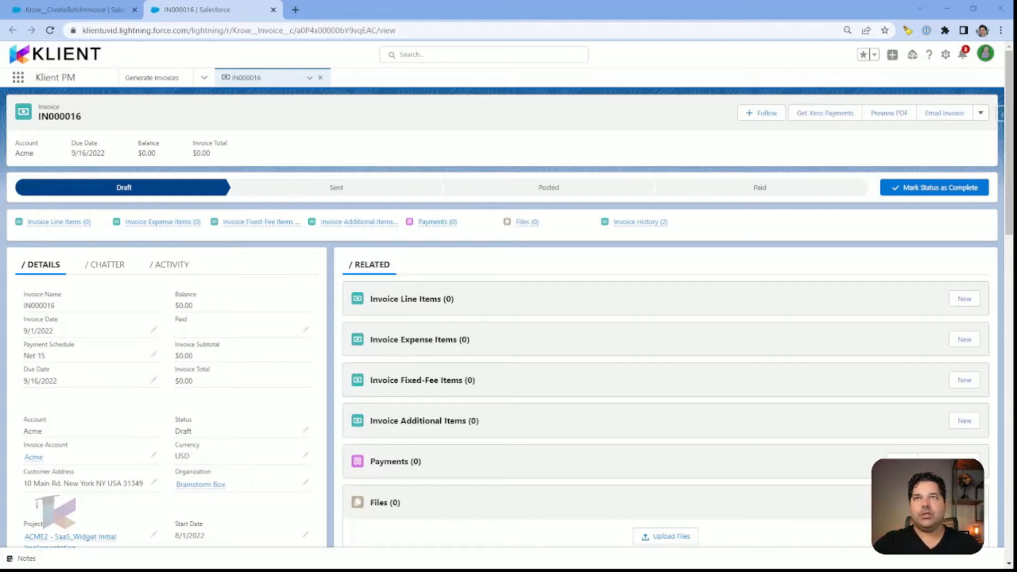
left_click(469, 265)
key("F5")
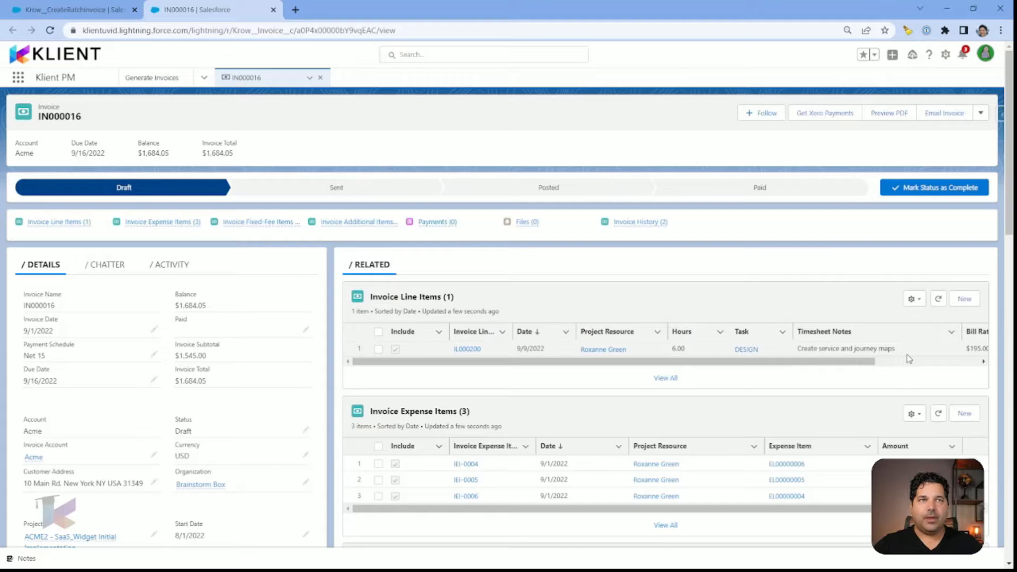
Examine the invoice's related lists, from line items and expense items through fixed-fee items, additional items, payments, files and history.
scroll(804, 352, "right", 3)
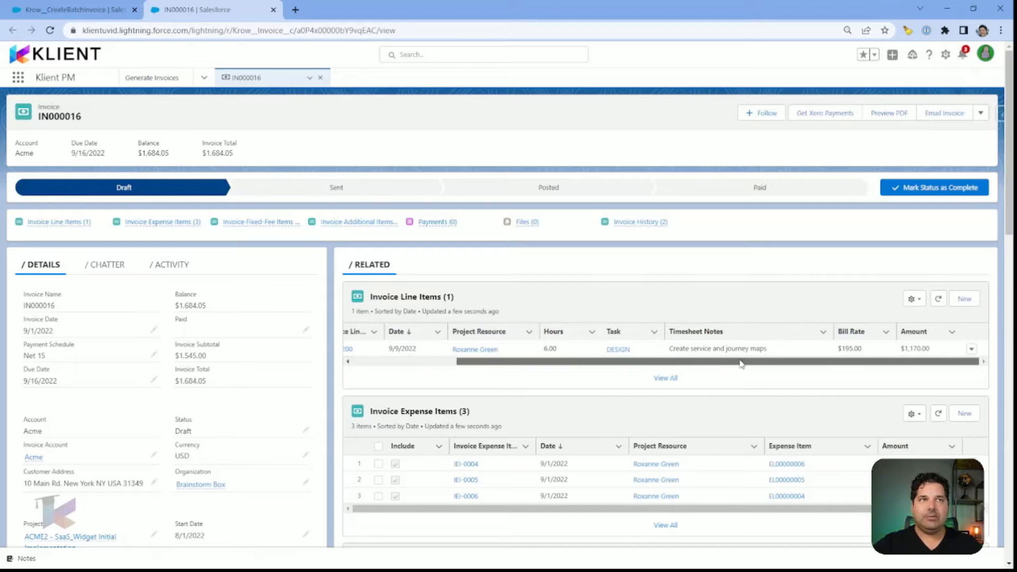
scroll(843, 365, "right", 1)
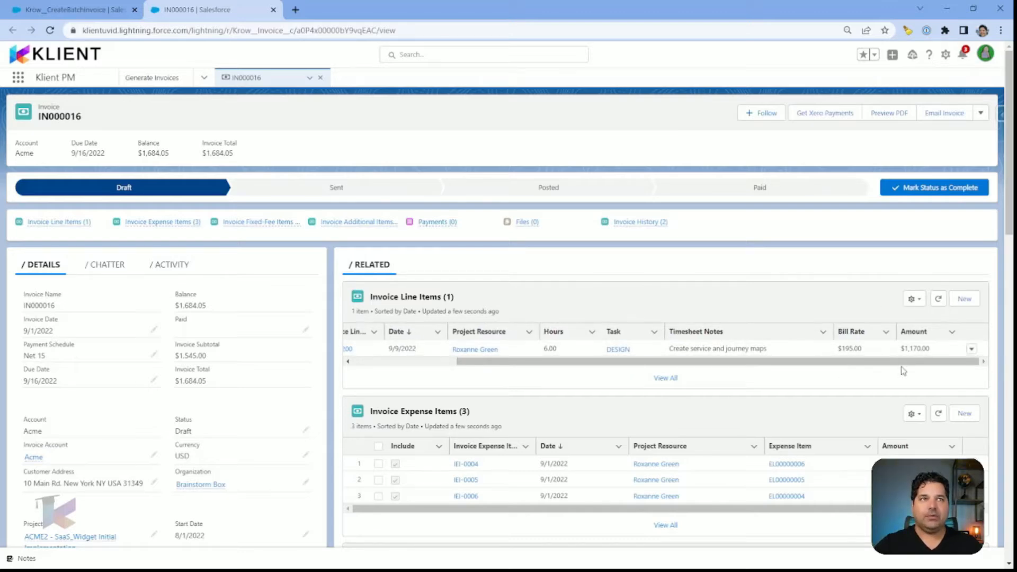
left_click_drag(901, 365, 740, 366)
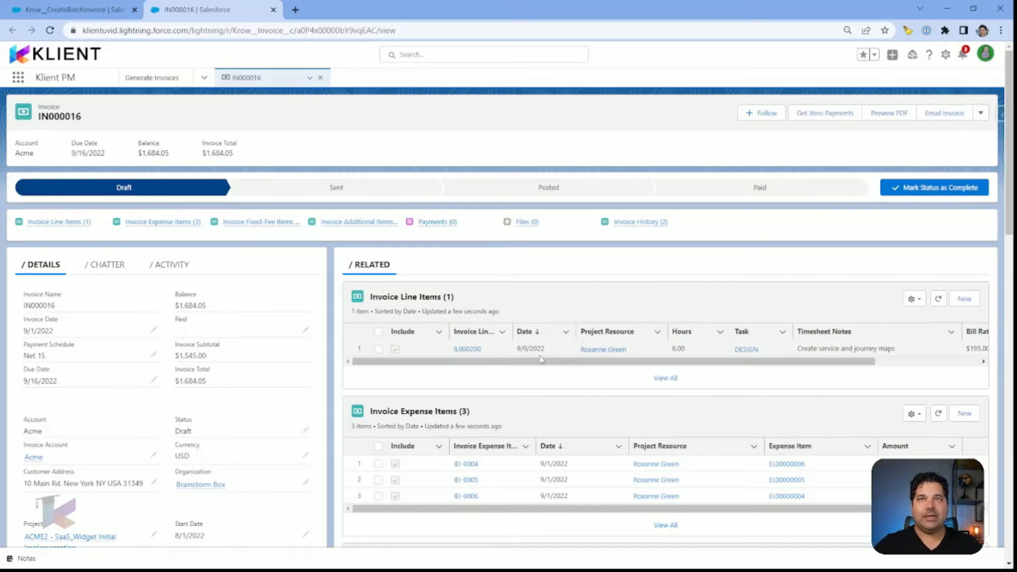
scroll(366, 340, "down", 1)
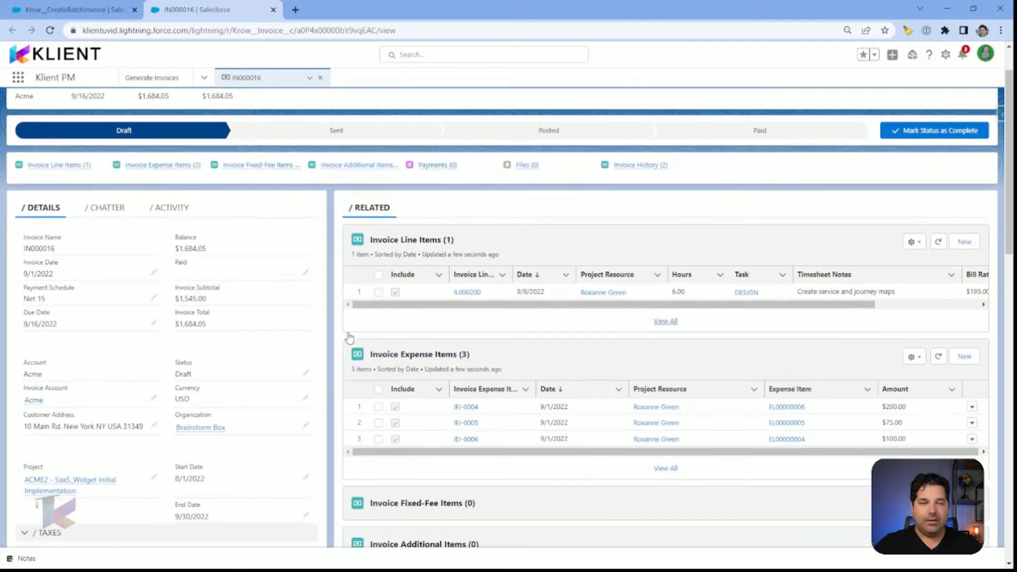
scroll(488, 476, "down", 1)
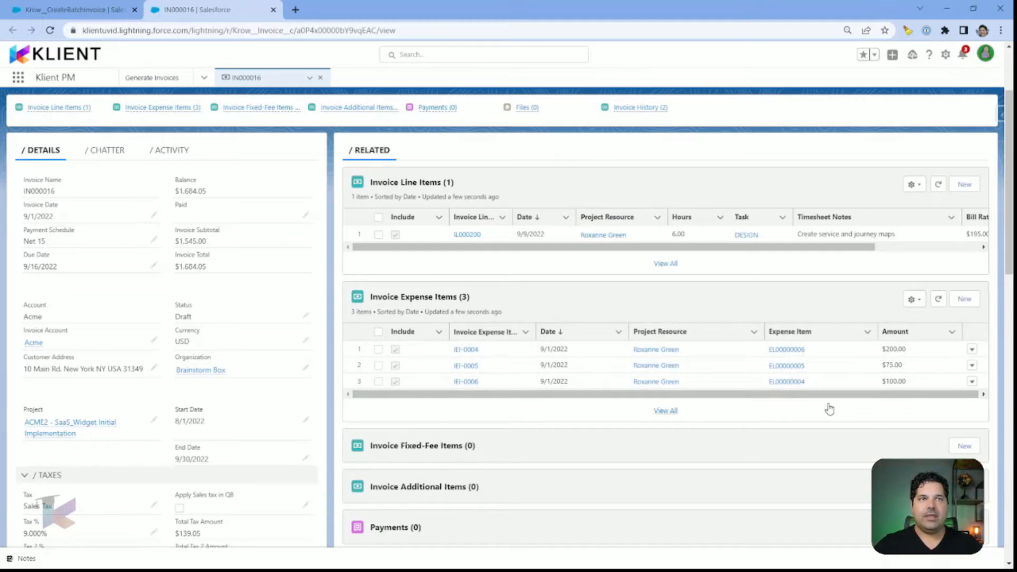
scroll(491, 428, "down", 1)
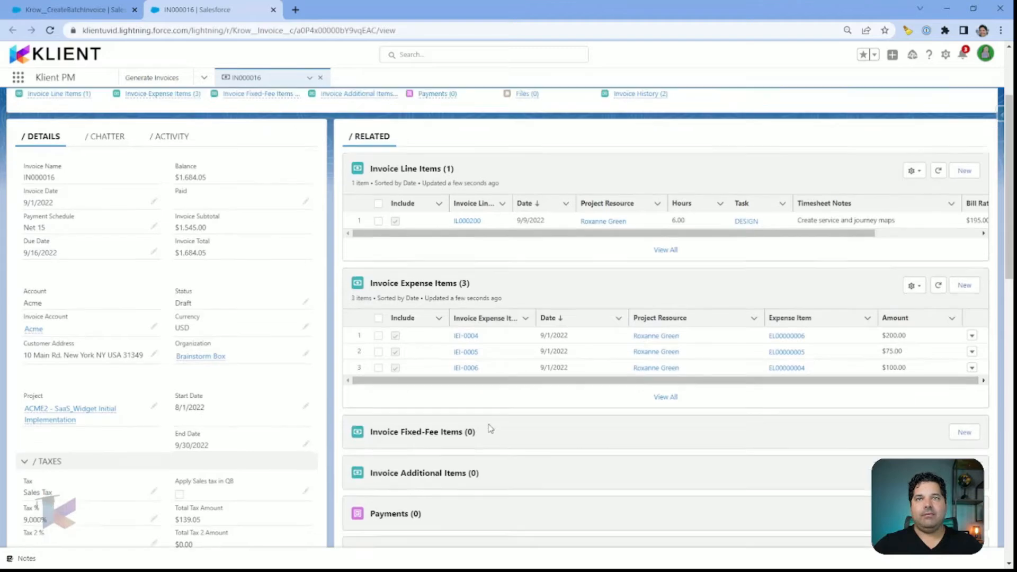
scroll(490, 428, "down", 1)
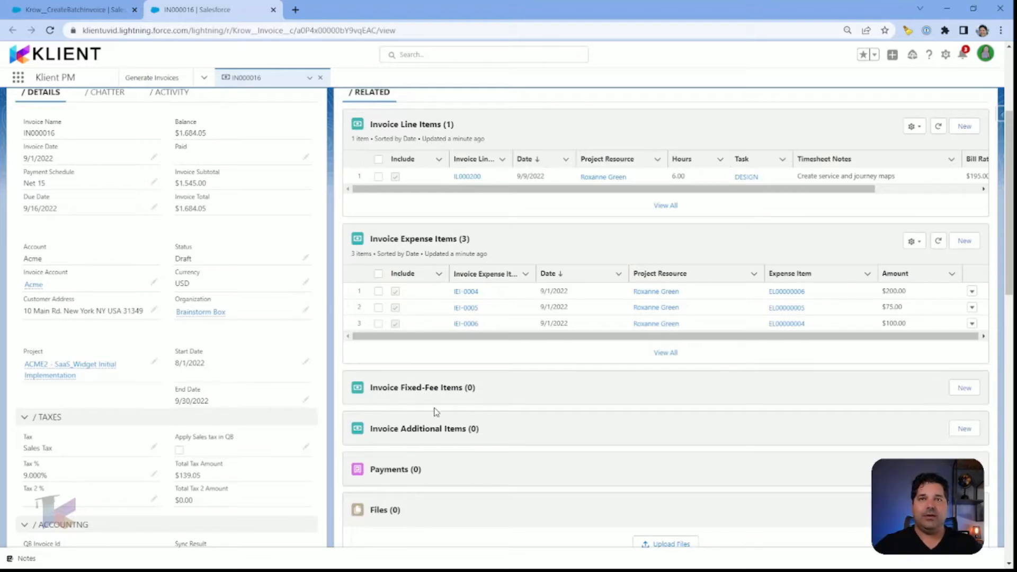
scroll(436, 411, "down", 1)
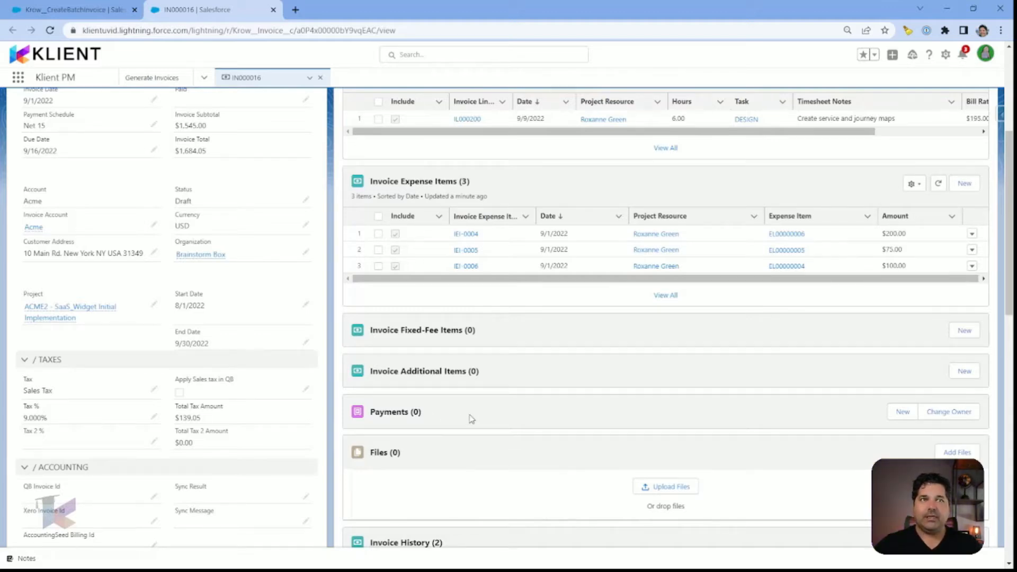
scroll(473, 420, "down", 3)
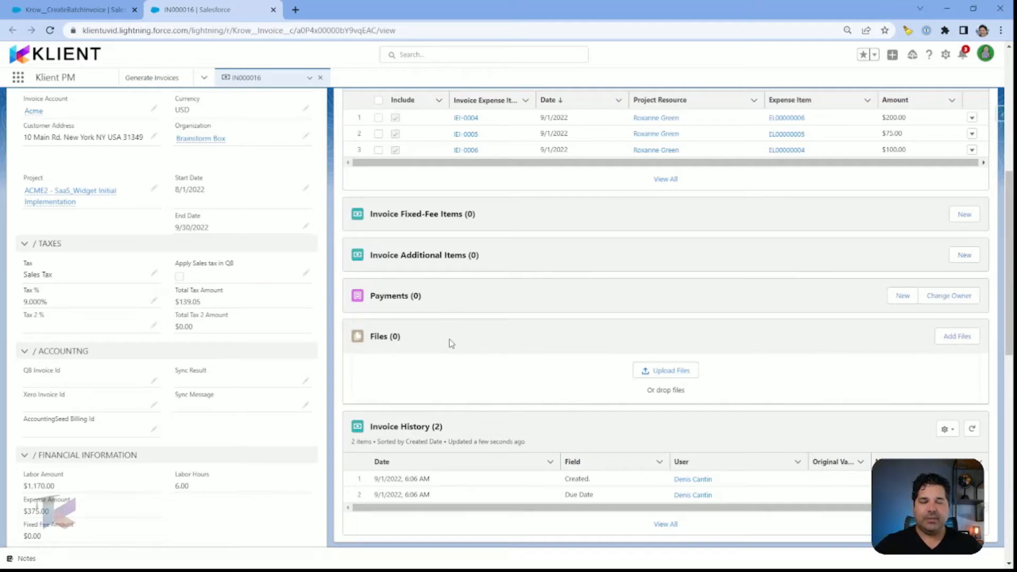
scroll(449, 341, "down", 1)
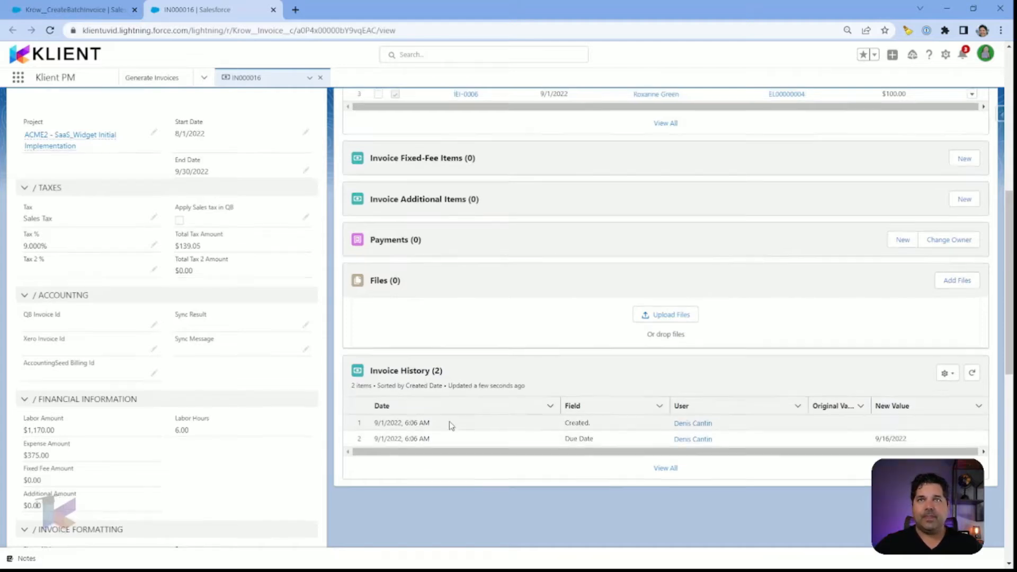
scroll(449, 426, "up", 15)
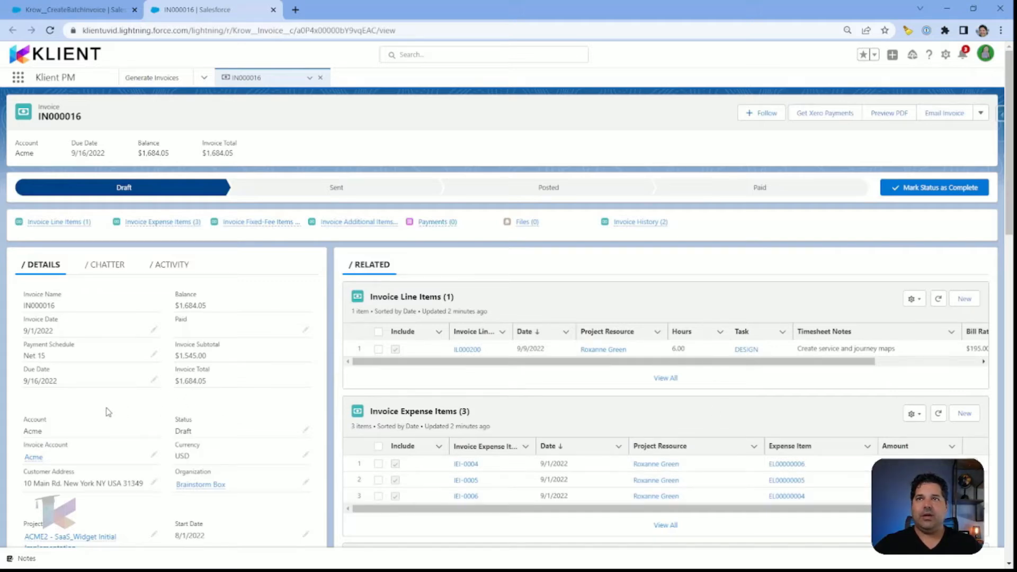
Examine the invoice's details, including the account, customer address, project, billing period, taxes and accounting fields.
scroll(106, 408, "down", 1)
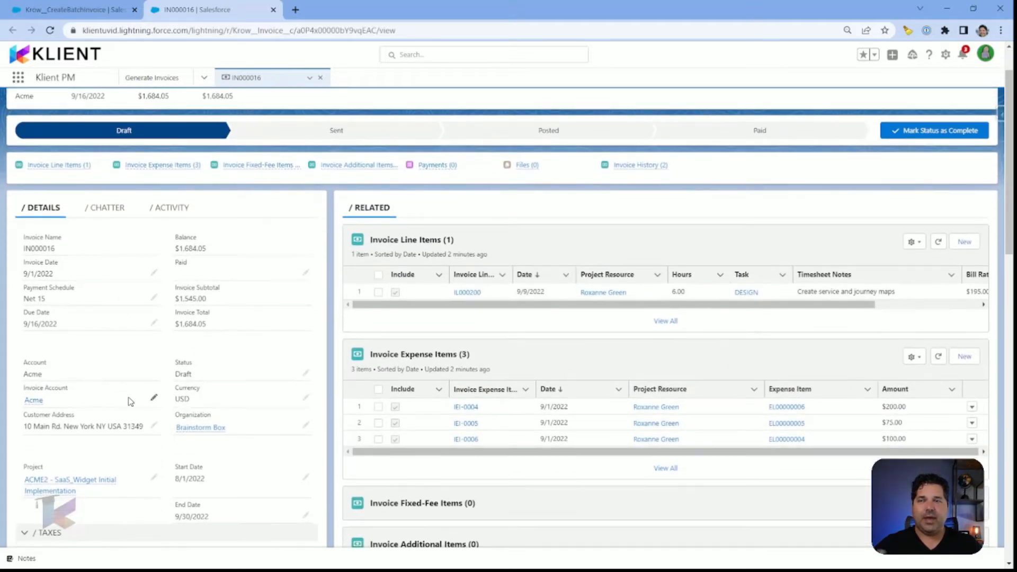
scroll(113, 399, "down", 1)
scroll(114, 399, "down", 2)
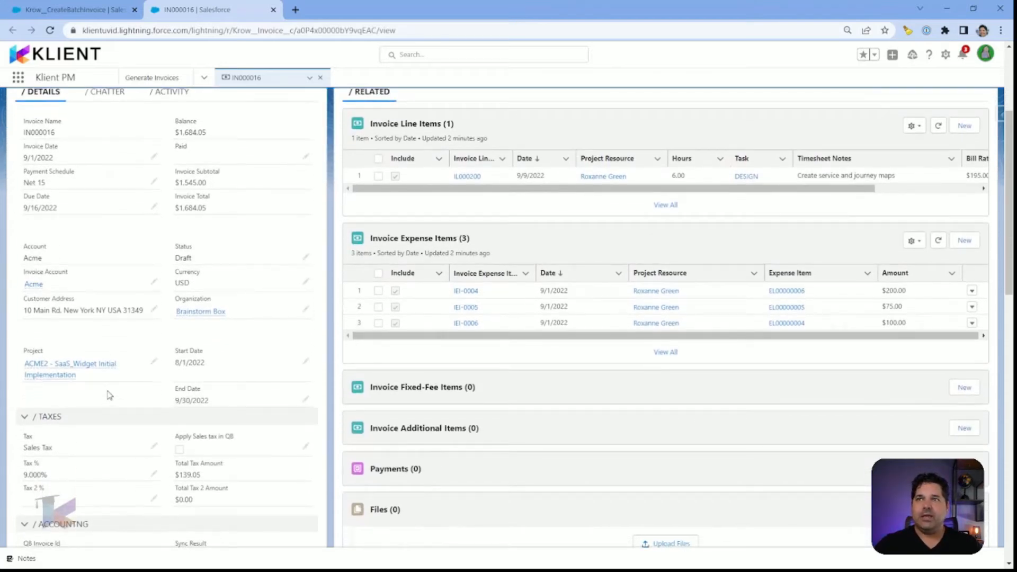
mouse_move(62, 374)
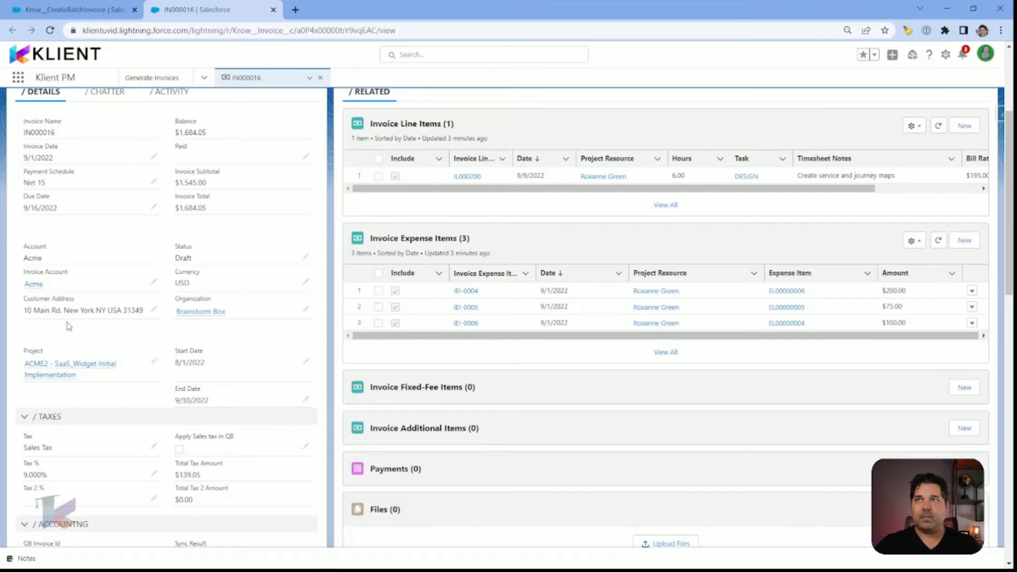
scroll(93, 320, "up", 2)
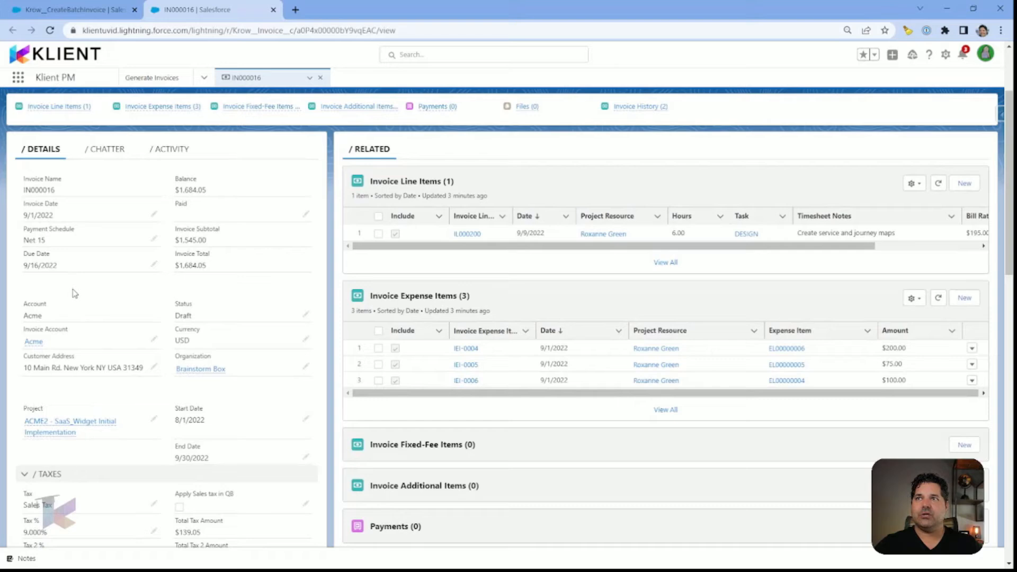
scroll(75, 290, "down", 2)
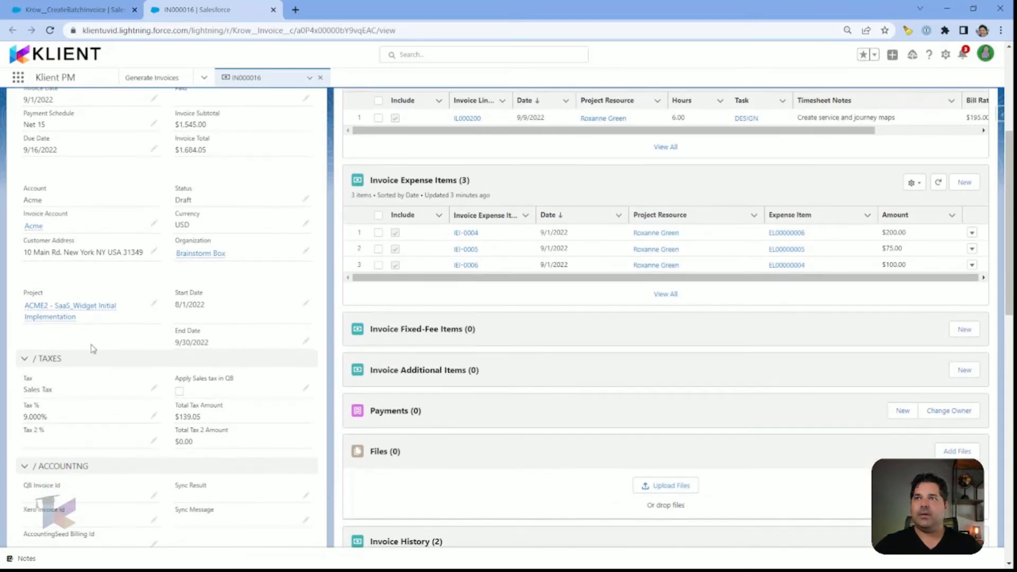
scroll(93, 349, "down", 1)
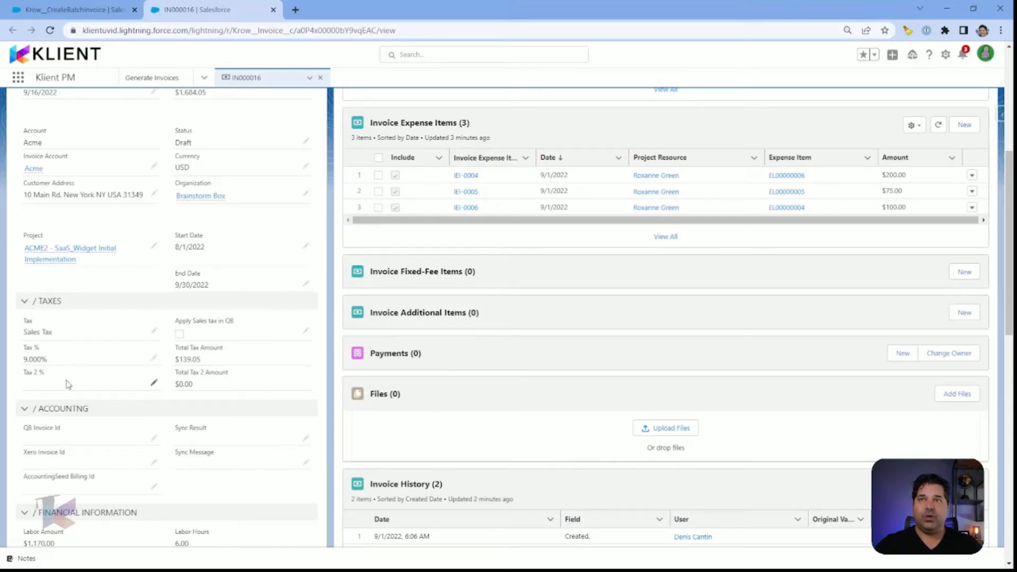
scroll(68, 383, "down", 1)
scroll(93, 306, "down", 1)
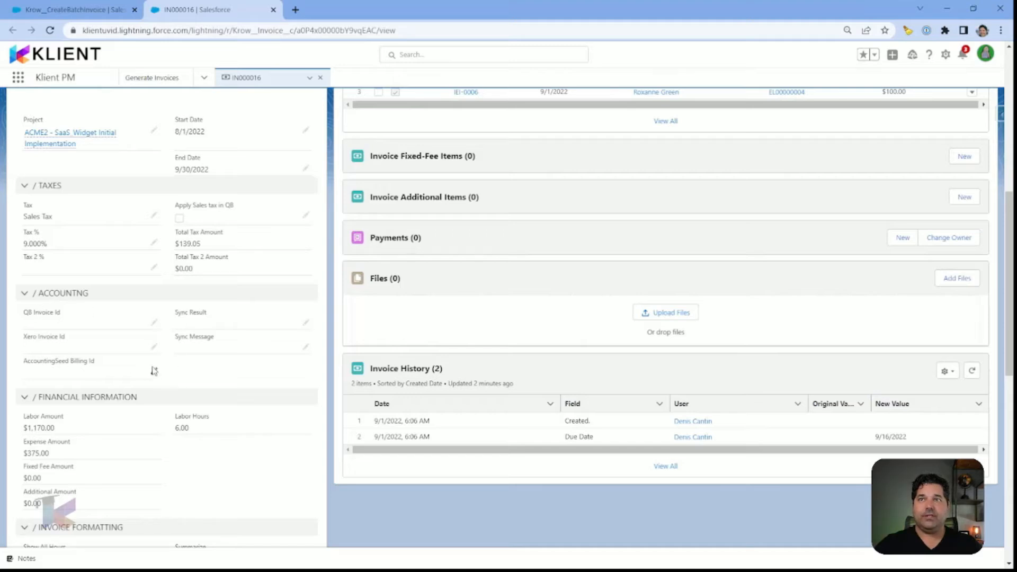
Collapse the invoice's accounting section and review its financial information and invoice formatting options.
left_click(26, 295)
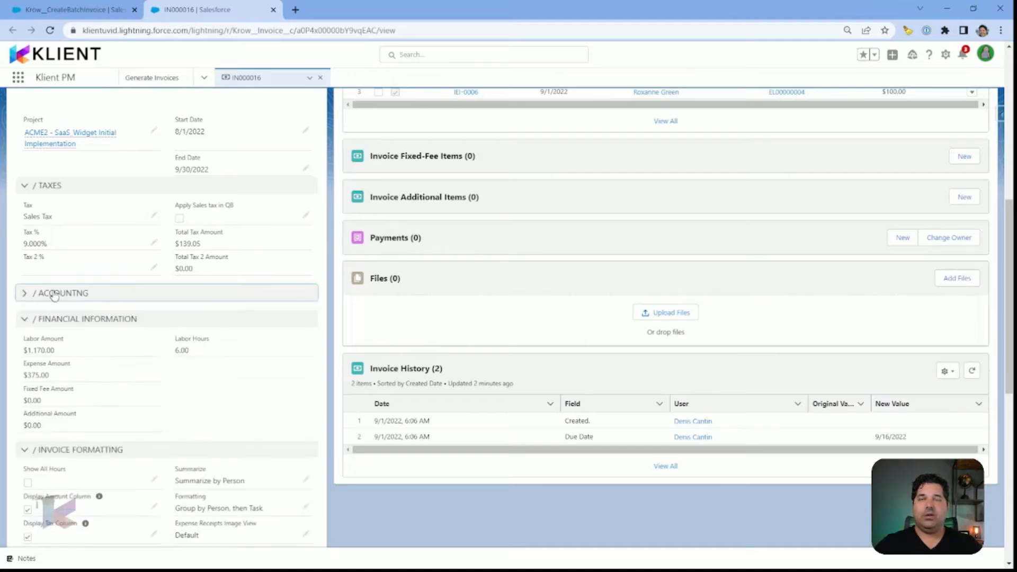
scroll(109, 302, "down", 1)
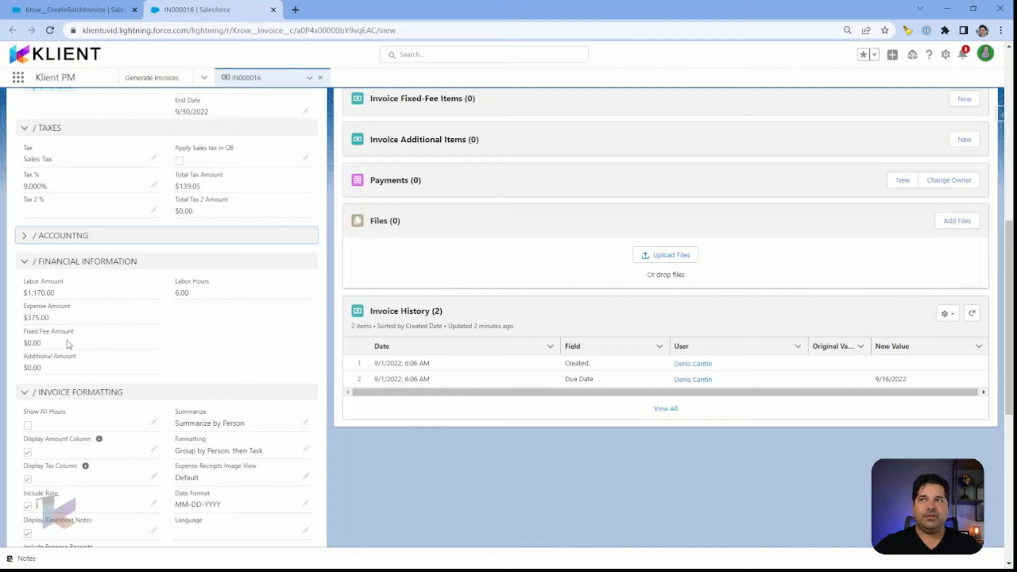
scroll(181, 353, "down", 5)
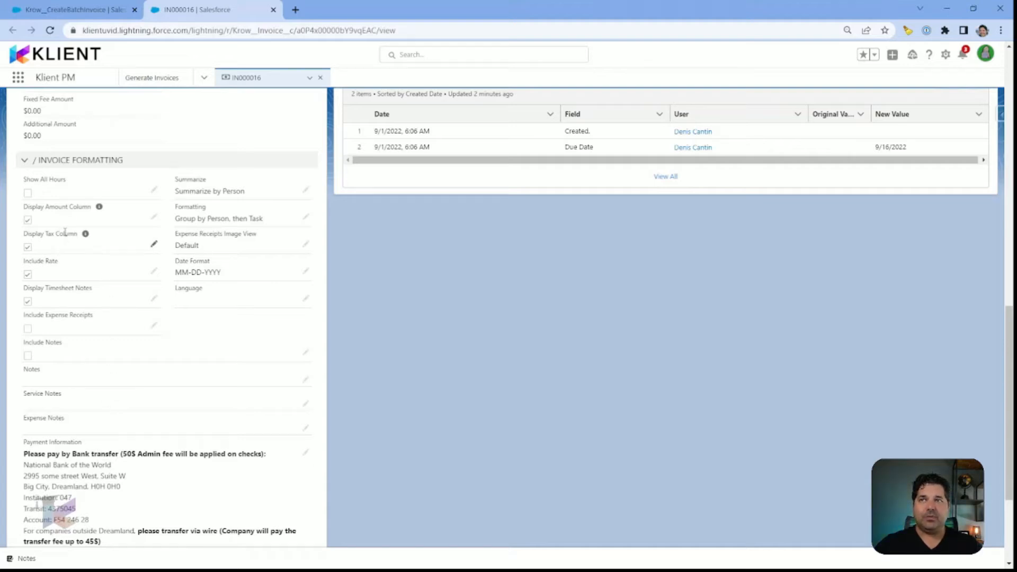
scroll(74, 326, "up", 1)
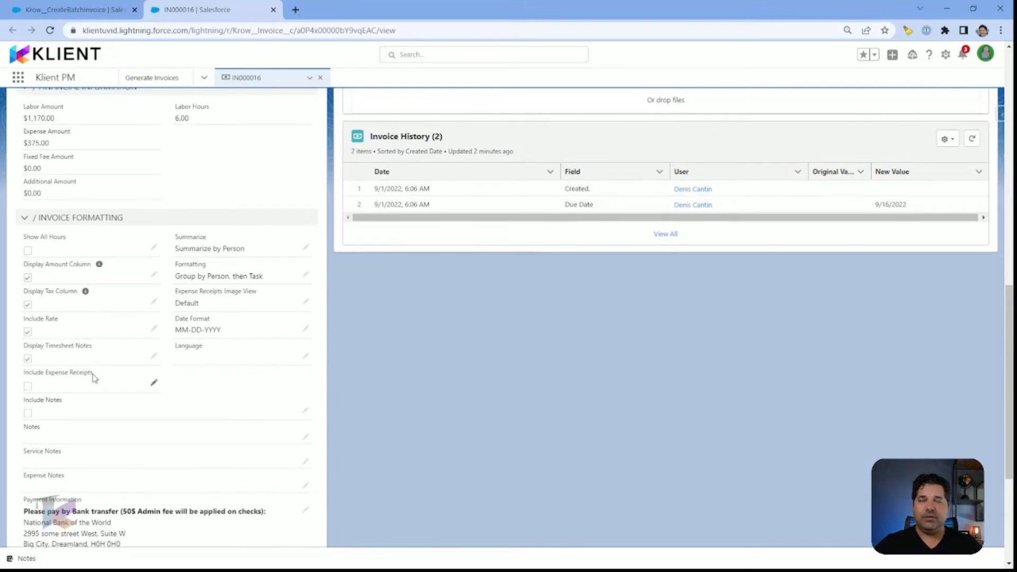
scroll(530, 339, "up", 10)
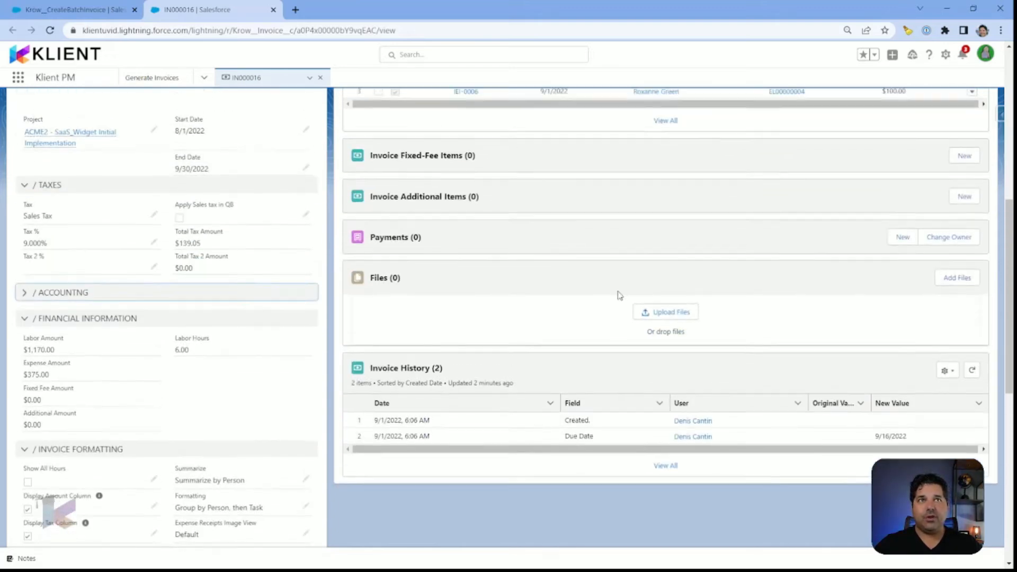
Enable Include Expense Receipts in the invoice's formatting options and save the record.
scroll(794, 211, "up", 3)
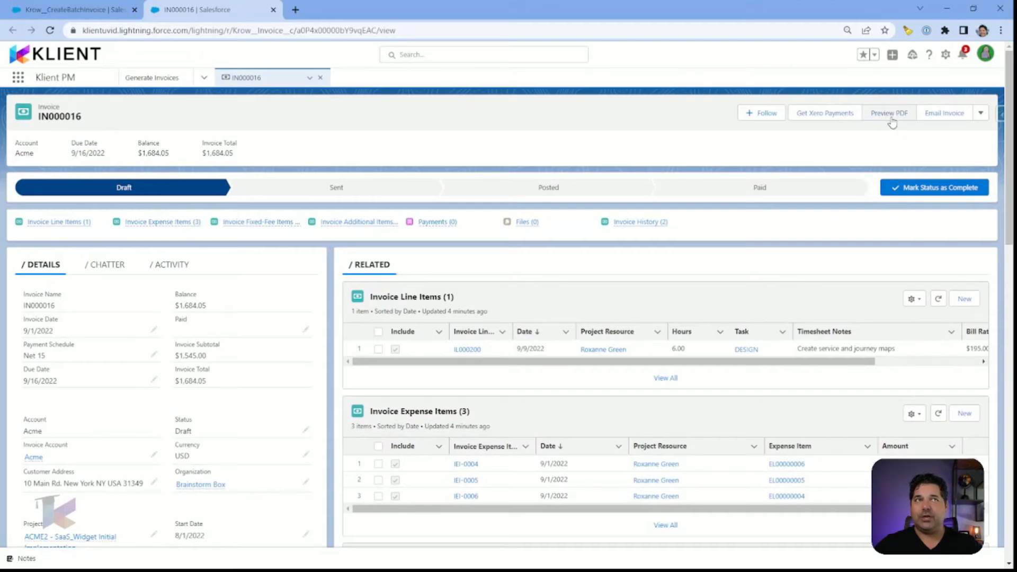
scroll(236, 354, "down", 15)
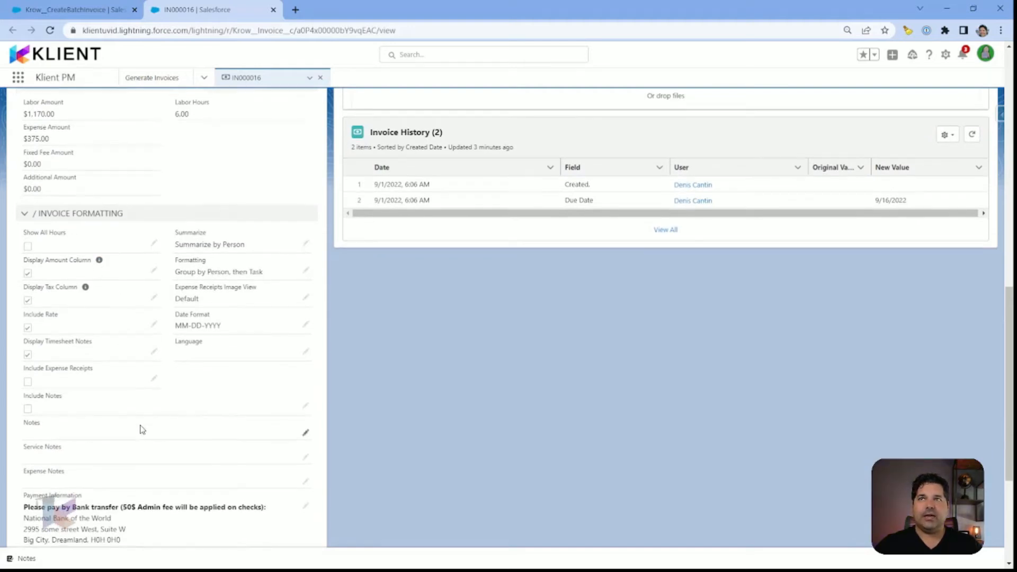
scroll(139, 425, "down", 1)
left_click(28, 222)
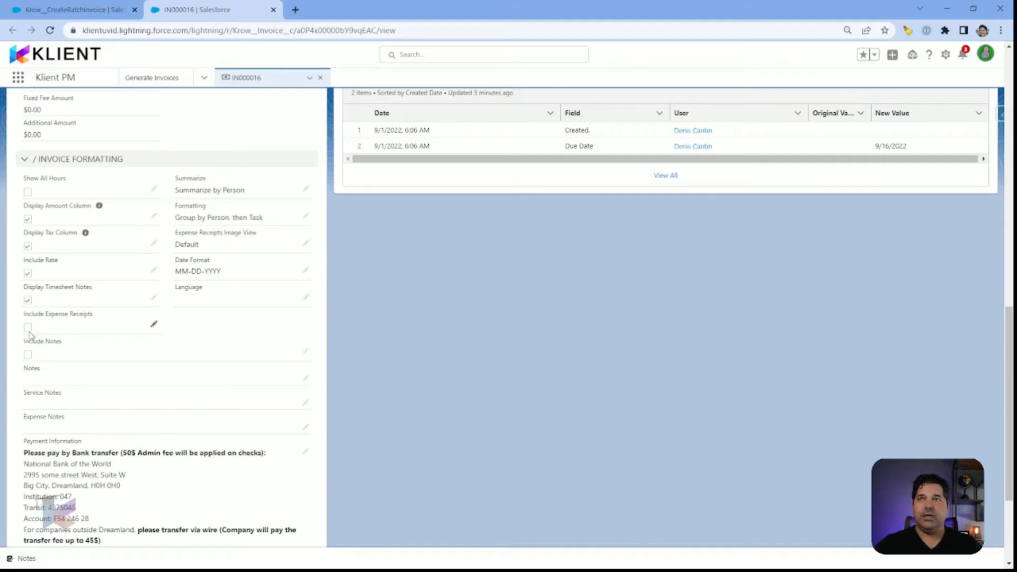
left_click(154, 325)
left_click(32, 329)
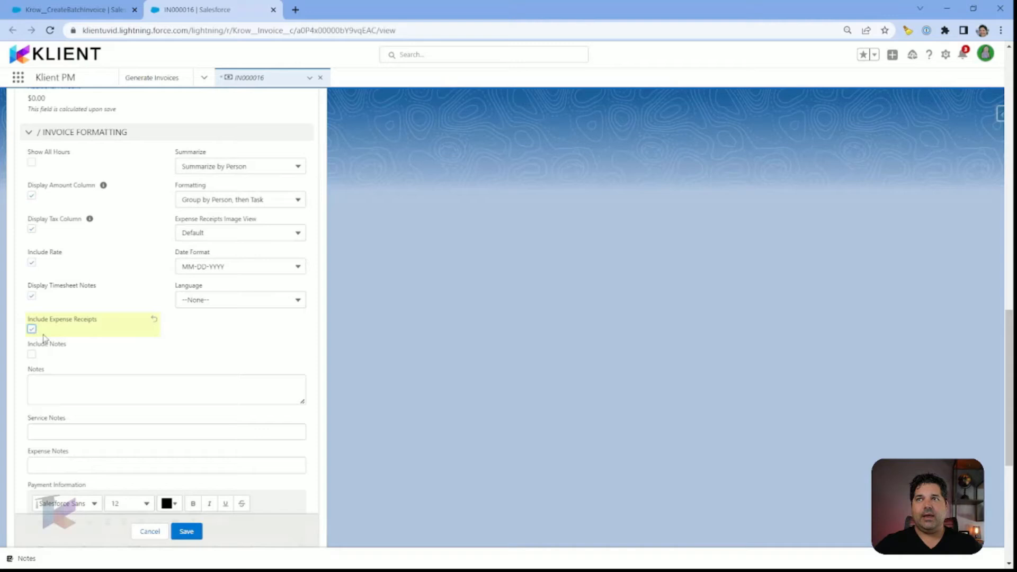
left_click(186, 532)
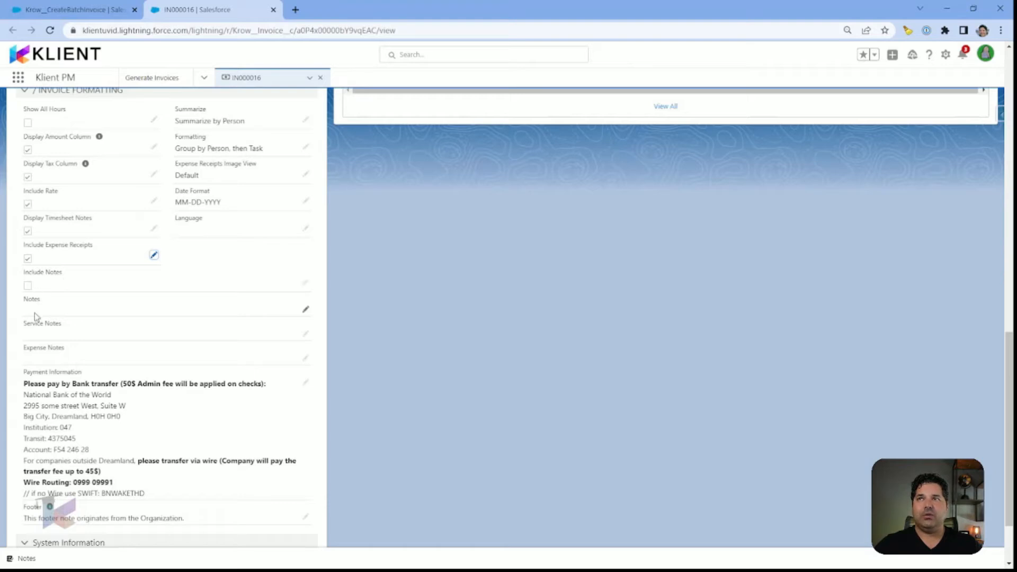
Open the invoice's PDF preview and examine the first page's header, charges, totals, payment instructions and footer.
scroll(40, 367, "down", 1)
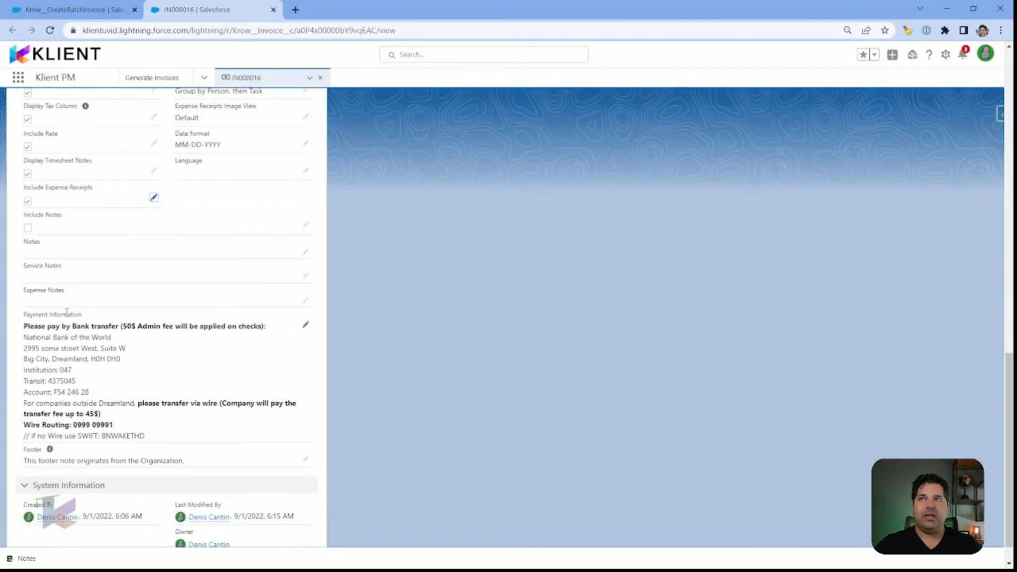
scroll(36, 320, "down", 1)
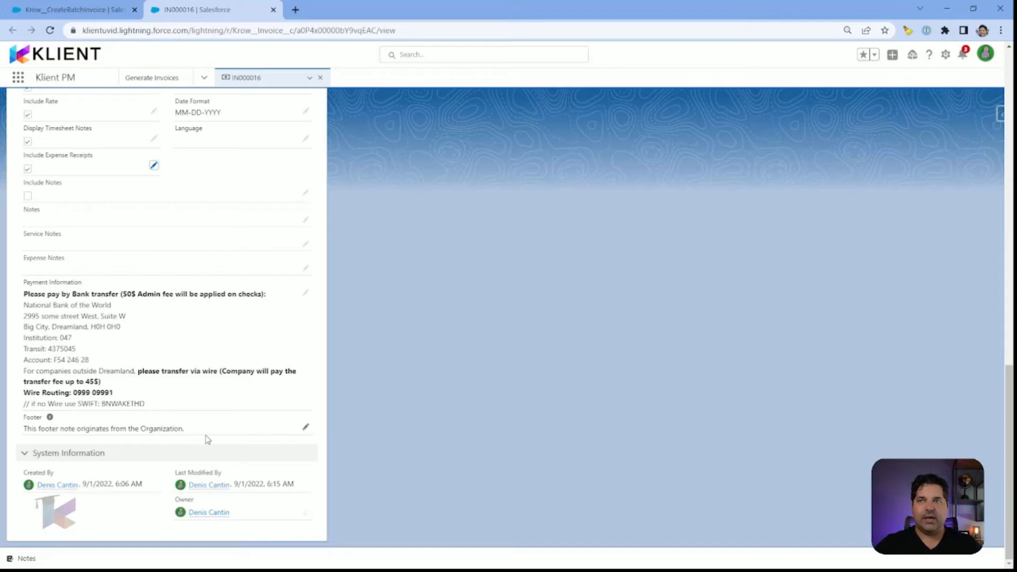
scroll(324, 302, "up", 15)
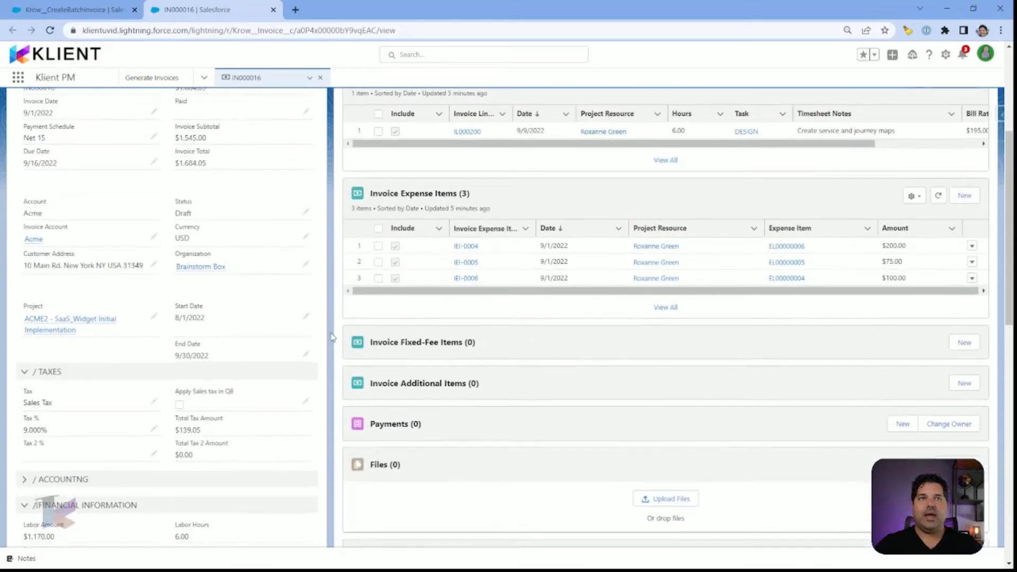
scroll(332, 337, "up", 4)
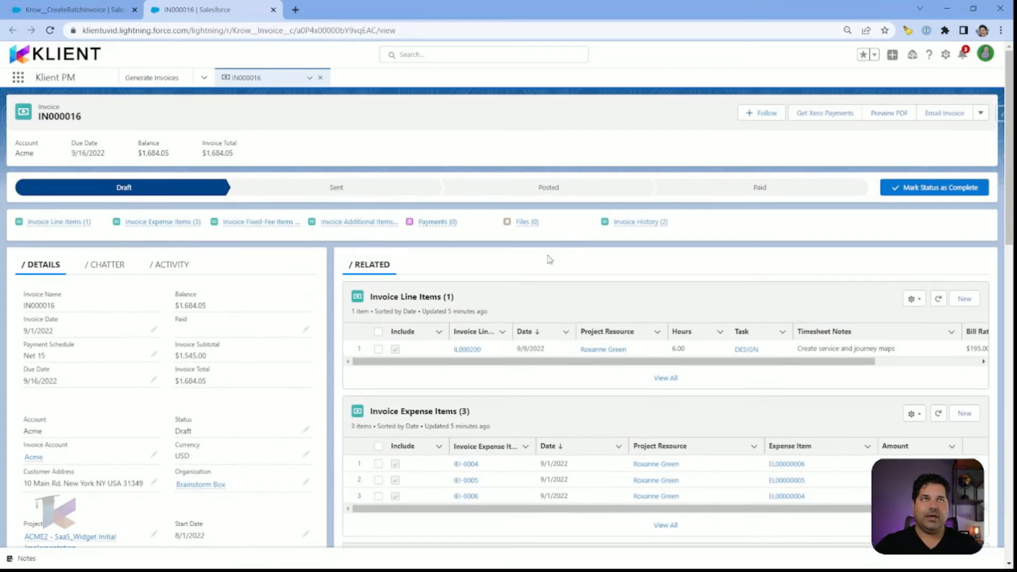
left_click(890, 117)
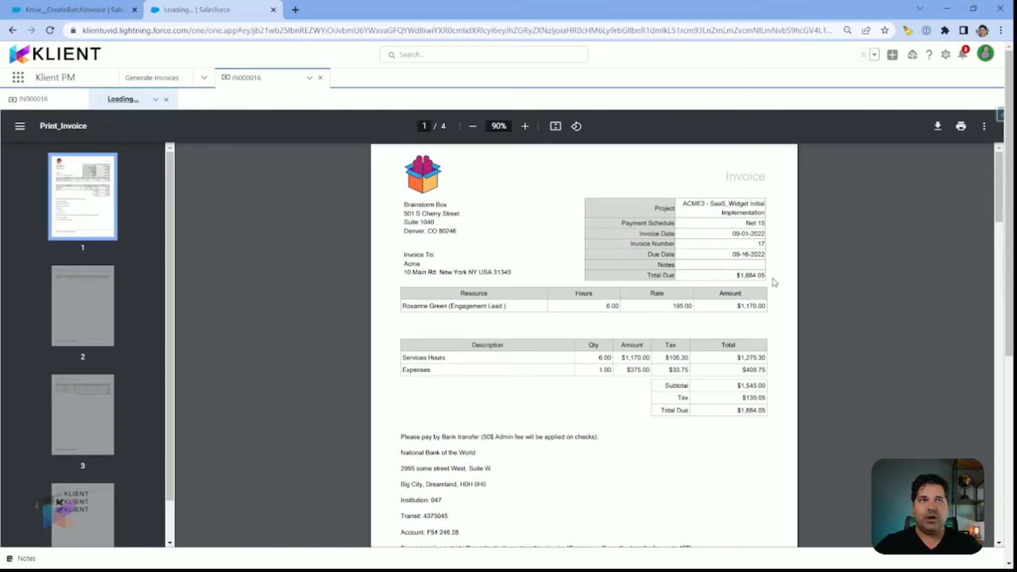
scroll(773, 278, "down", 1)
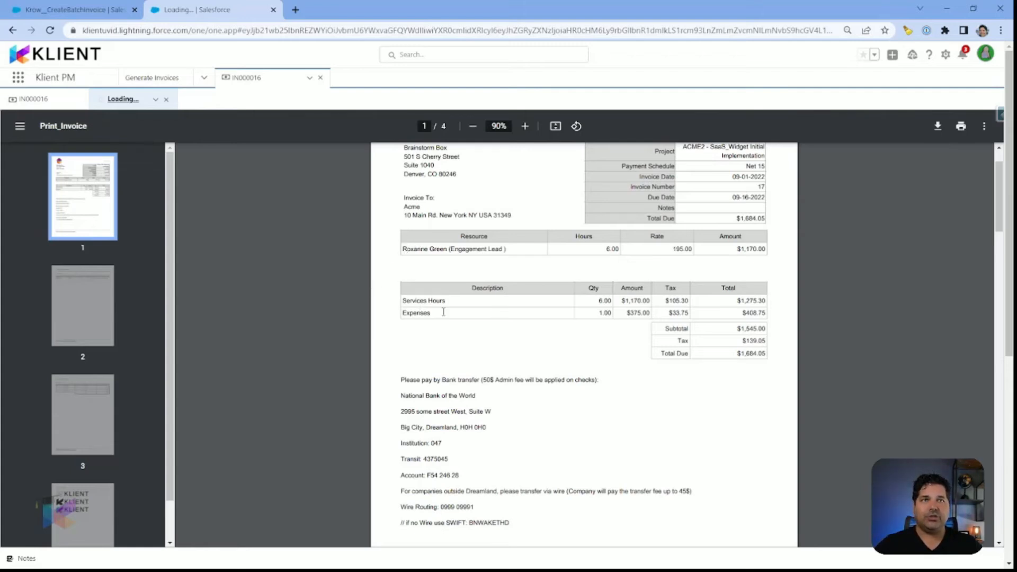
scroll(528, 328, "down", 1)
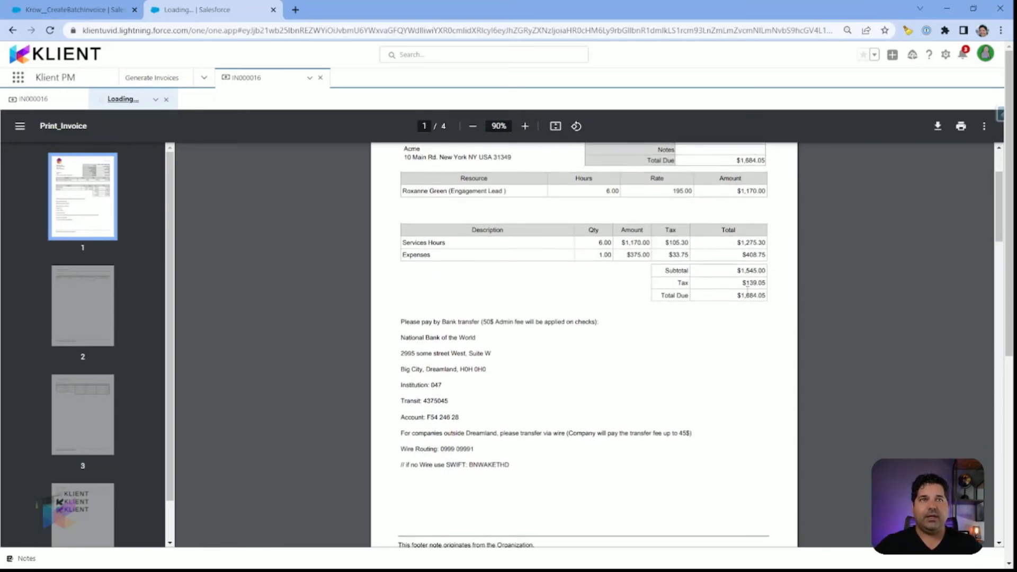
scroll(643, 328, "down", 2)
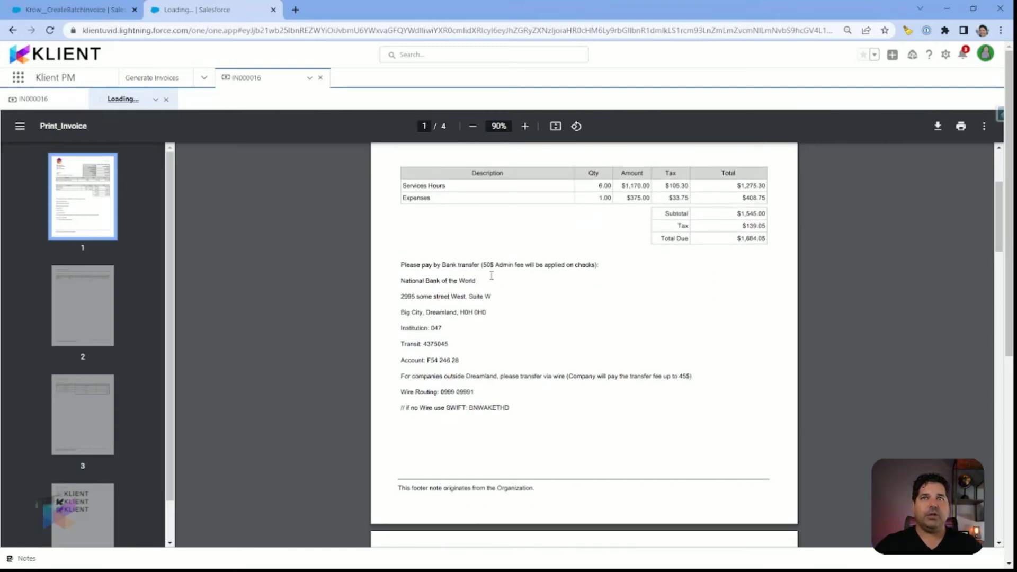
left_click_drag(411, 267, 476, 388)
scroll(476, 365, "down", 4)
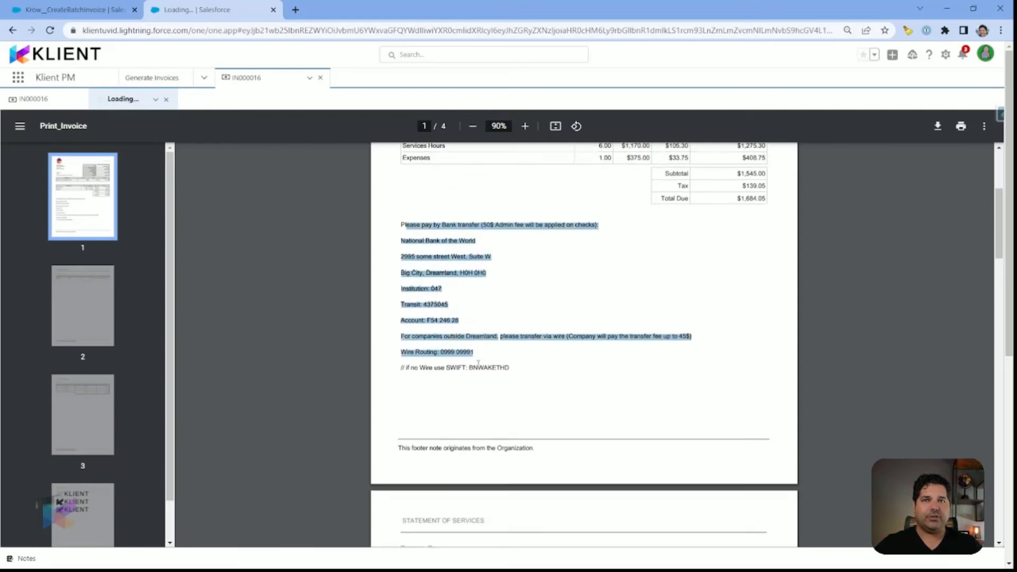
Examine the PDF's statement of services, statement of expenses and expense receipts pages, ending back on page 1.
left_click(82, 302)
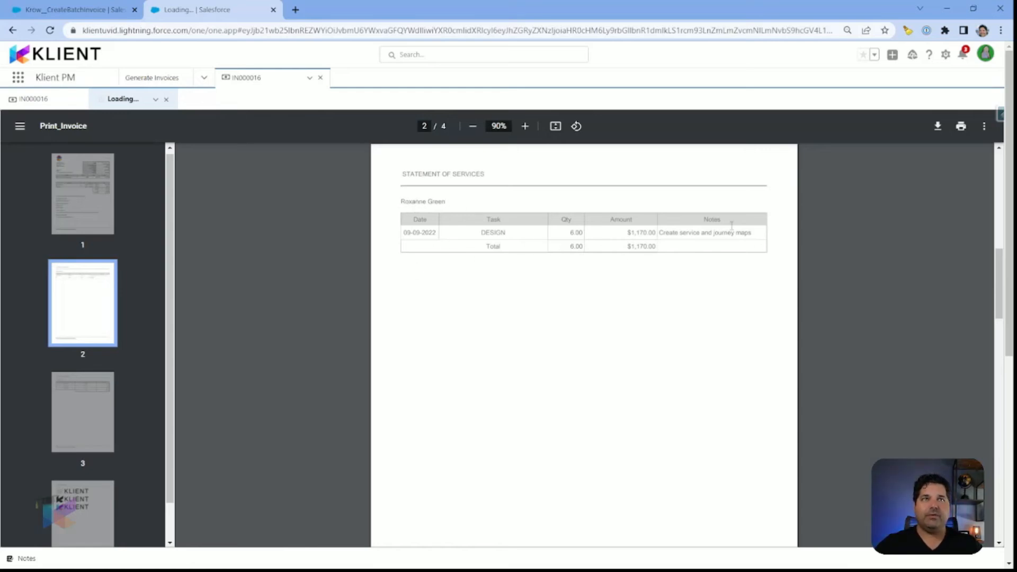
left_click(98, 404)
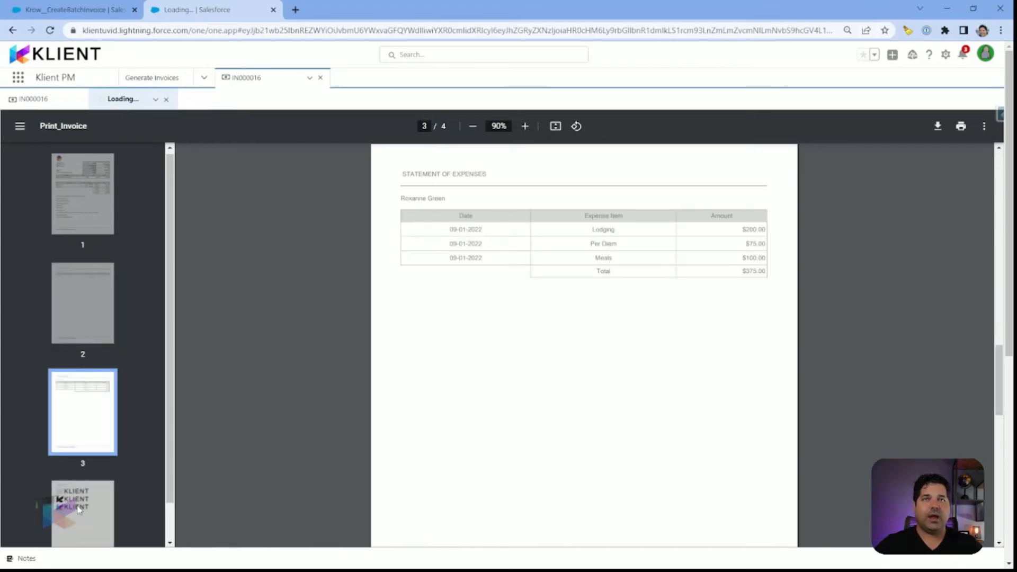
left_click(80, 485)
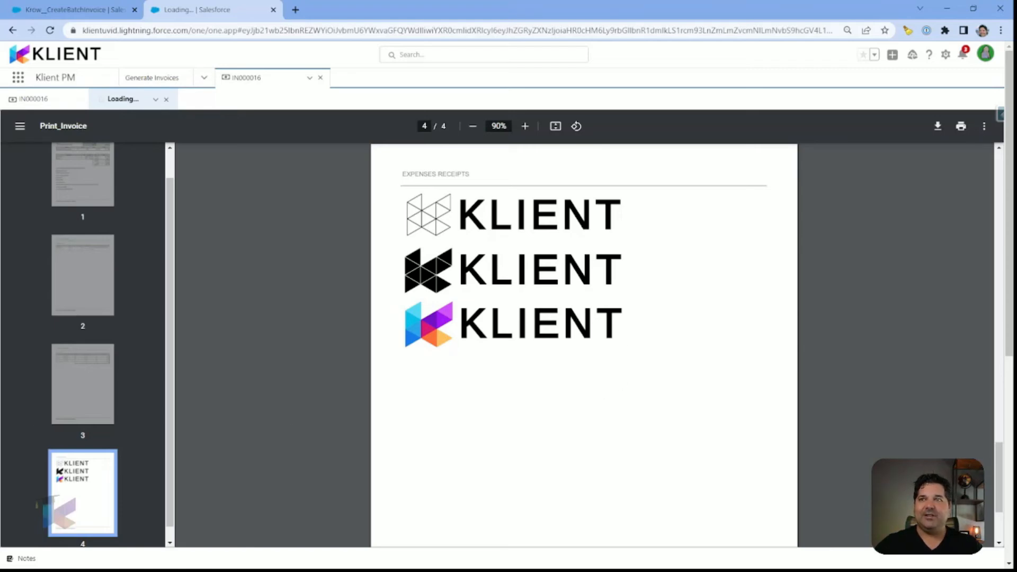
left_click(83, 402)
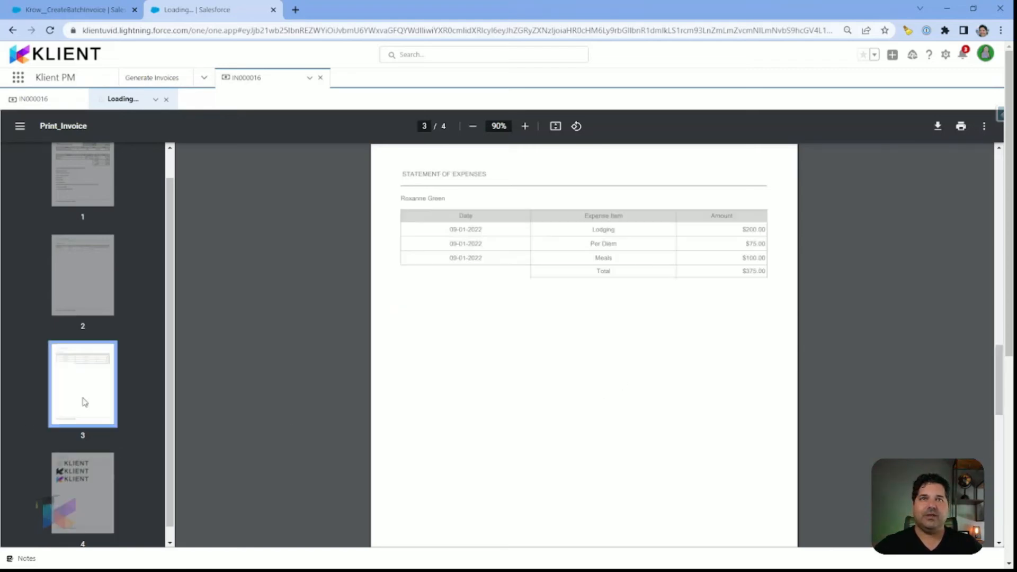
left_click(68, 239)
left_click(99, 197)
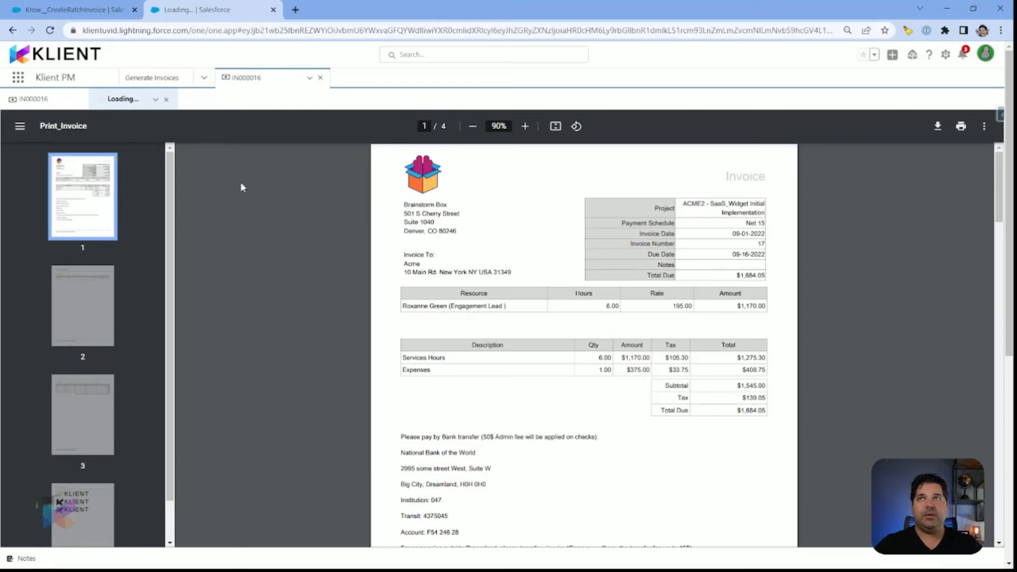
Return to the invoice record and open its Invoice Workspace.
left_click(42, 103)
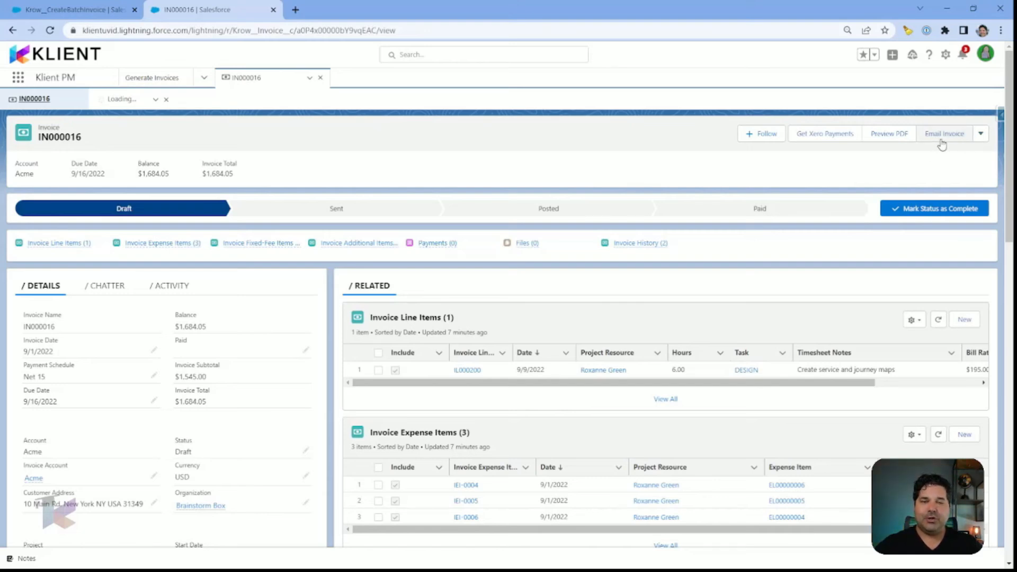
left_click(981, 137)
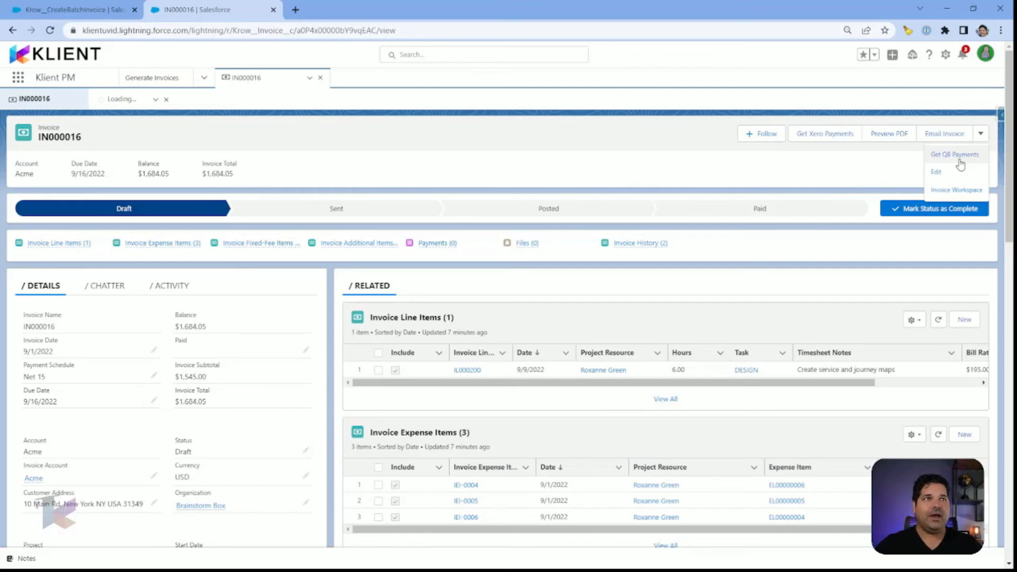
left_click(940, 192)
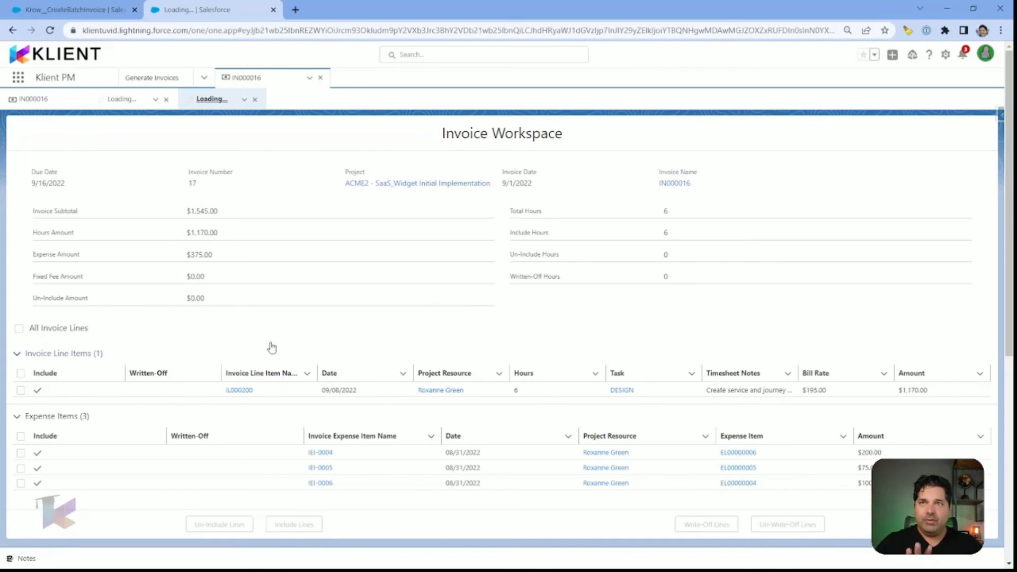
Write off expense item IEI-0005 in the Invoice Workspace and check the recalculated amounts and additional line items.
scroll(164, 402, "down", 1)
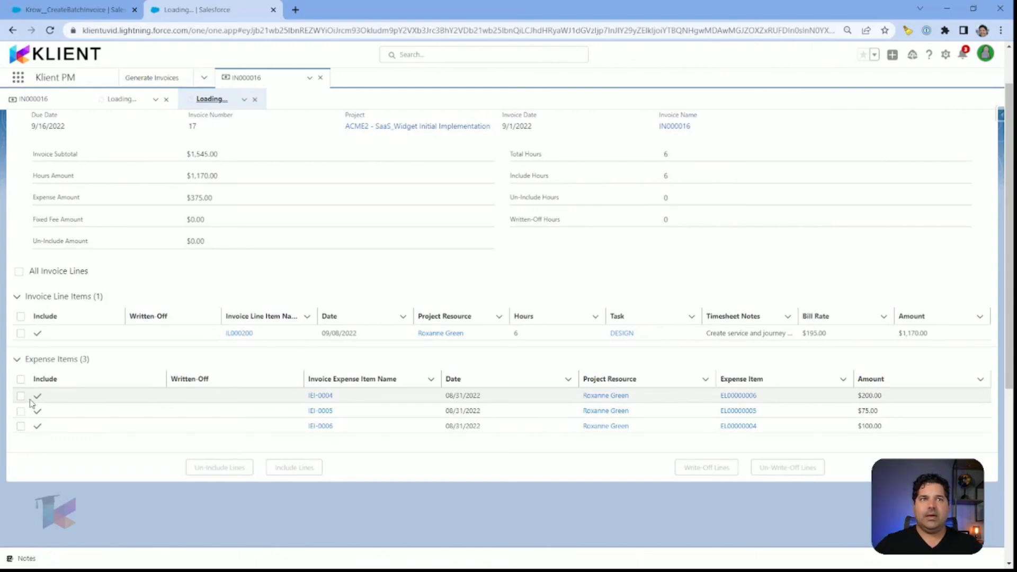
left_click(21, 412)
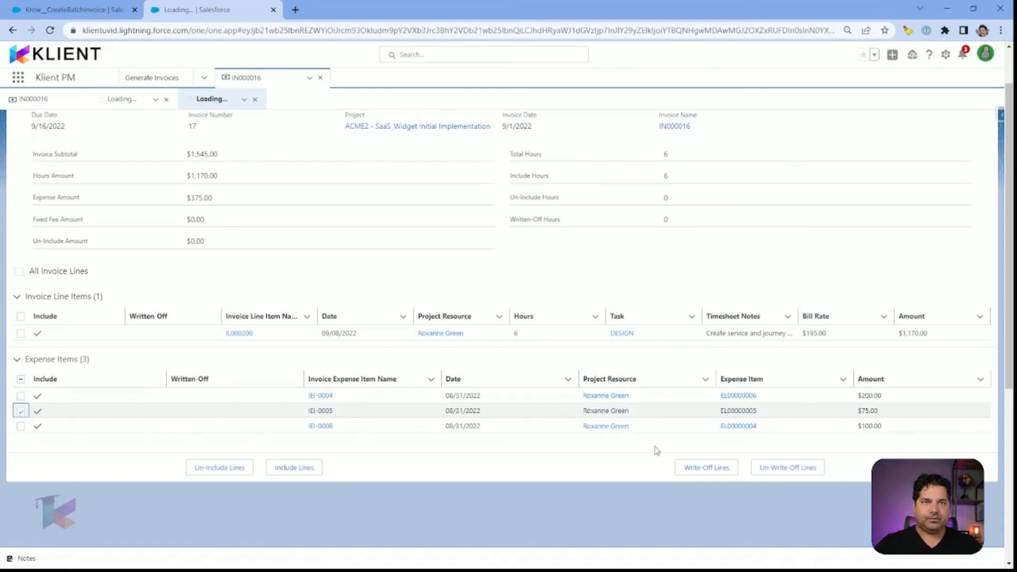
left_click(703, 472)
left_click(652, 331)
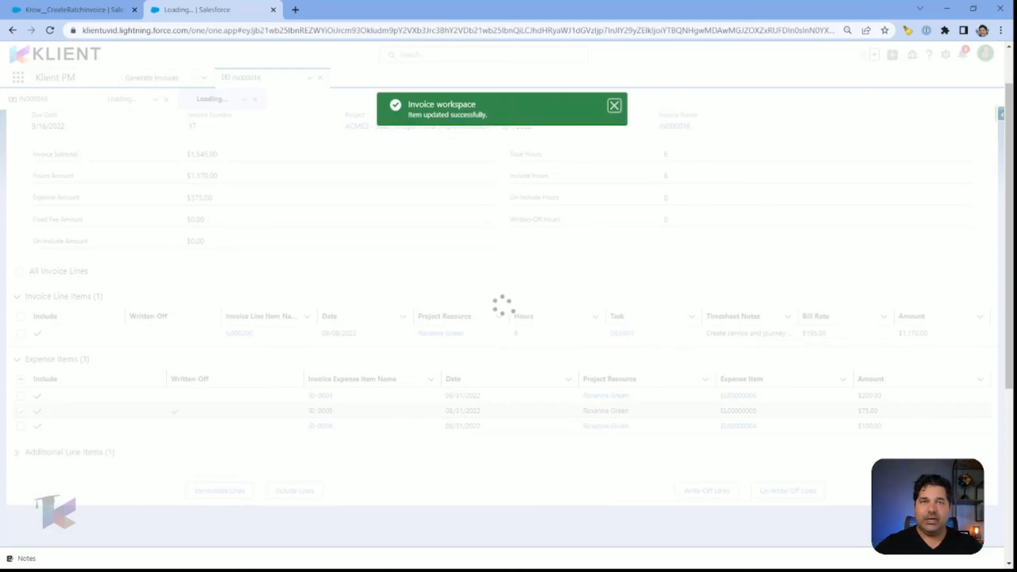
scroll(475, 371, "down", 2)
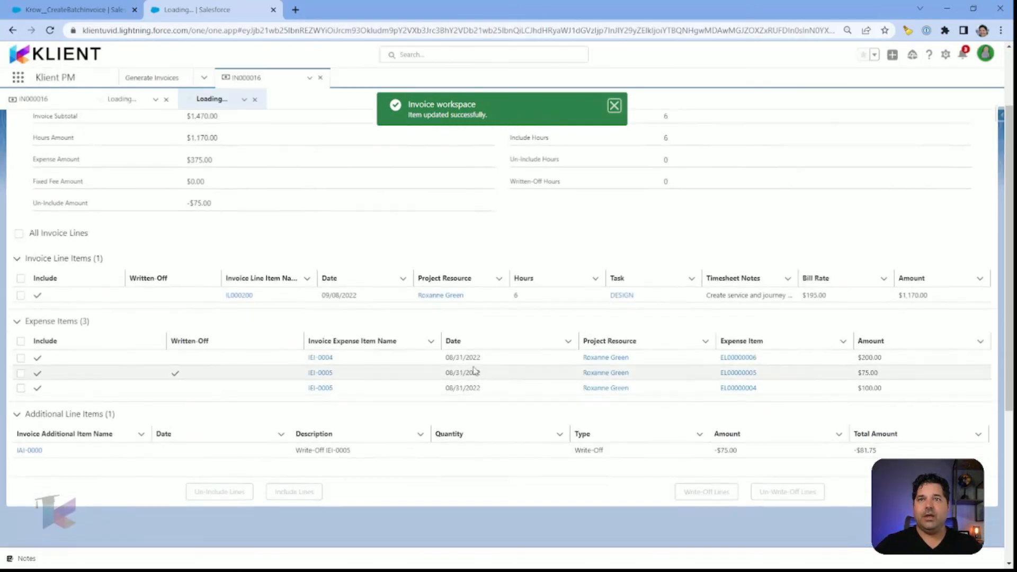
scroll(472, 371, "down", 4)
scroll(485, 377, "up", 6)
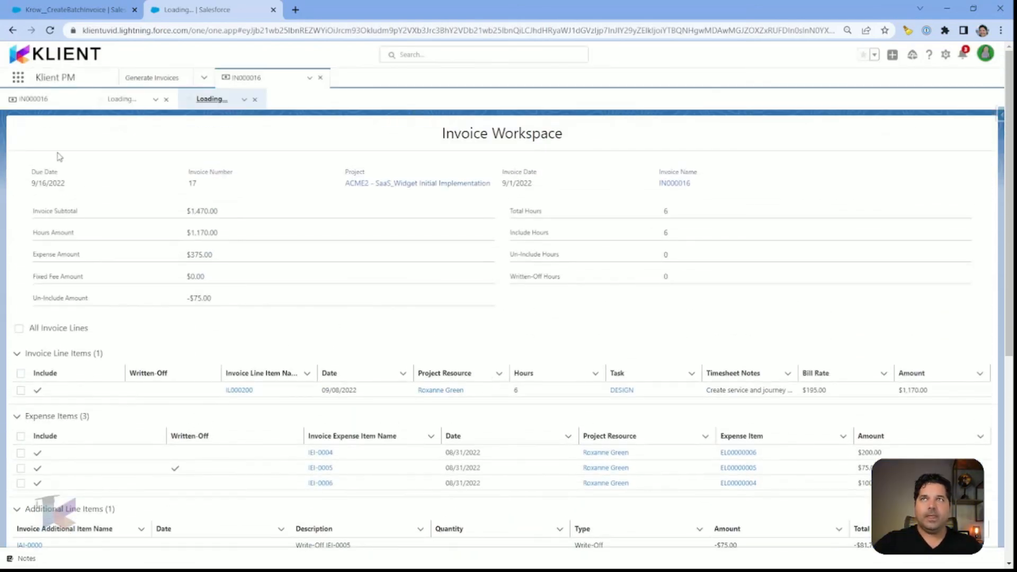
Return to the invoice record, reload it, and examine the updated balance, expense items and additional items for the write-off.
left_click(24, 100)
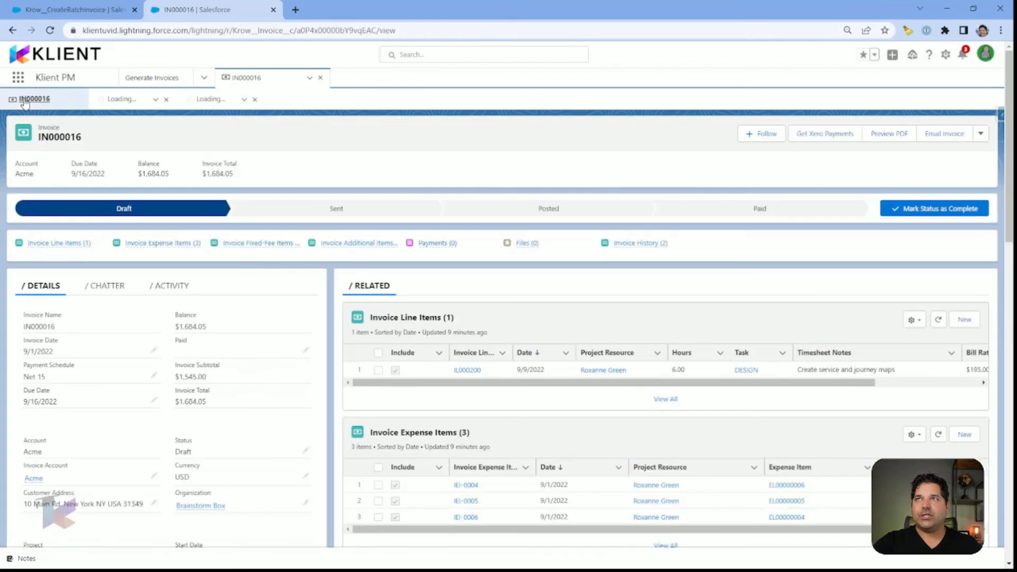
key("F5")
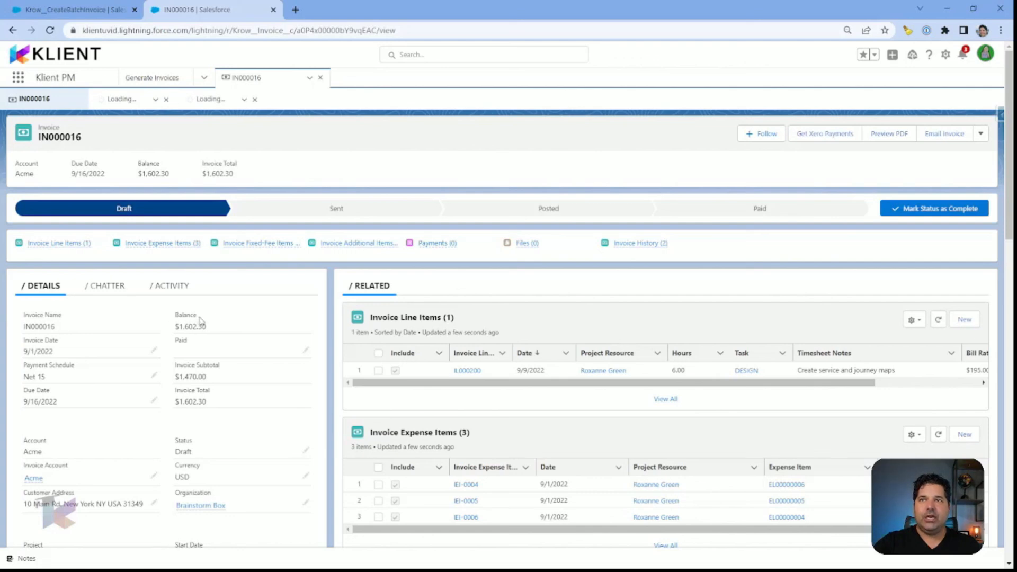
scroll(252, 323, "down", 7)
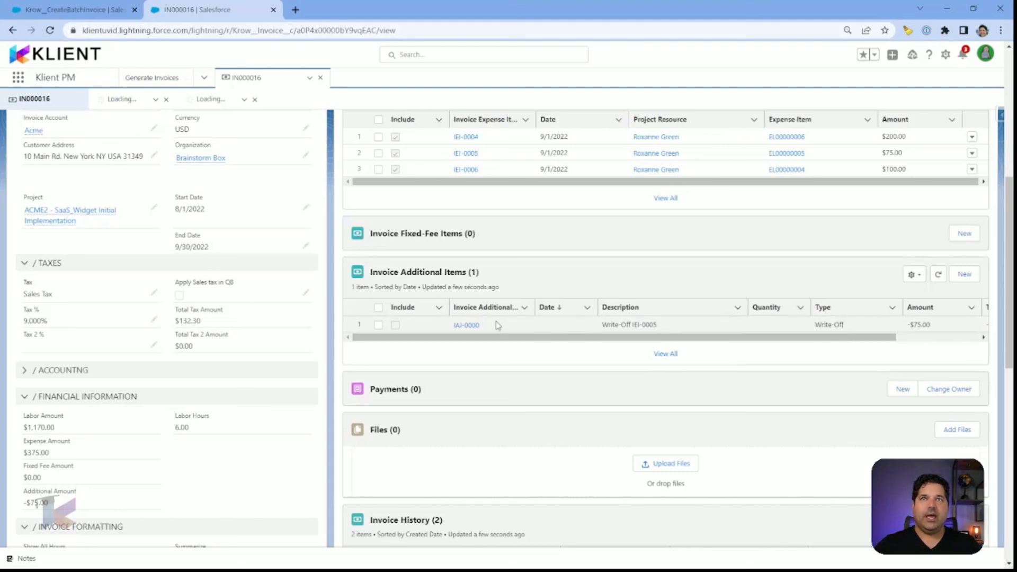
scroll(403, 365, "up", 1)
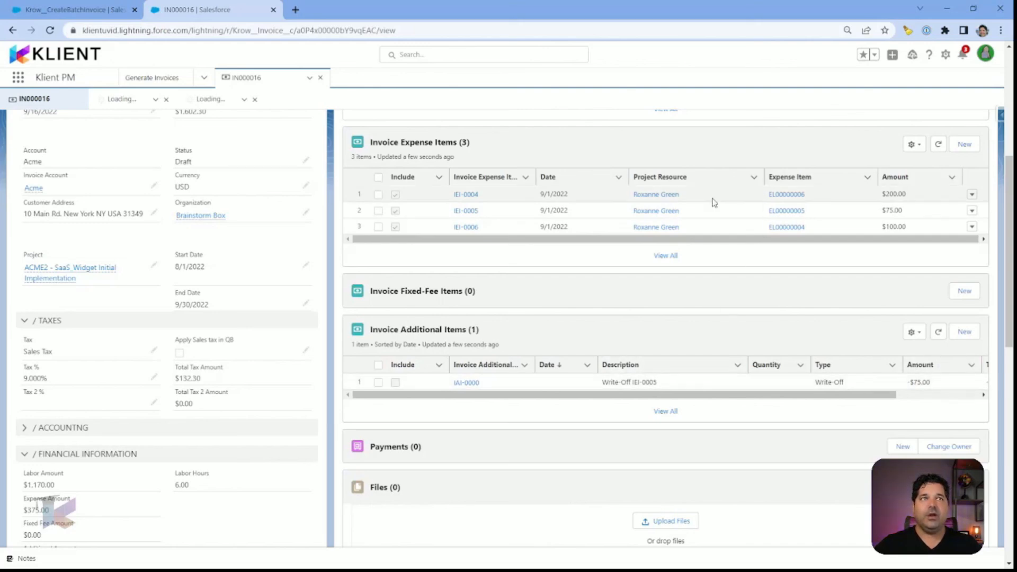
scroll(181, 328, "down", 4)
scroll(181, 329, "down", 7)
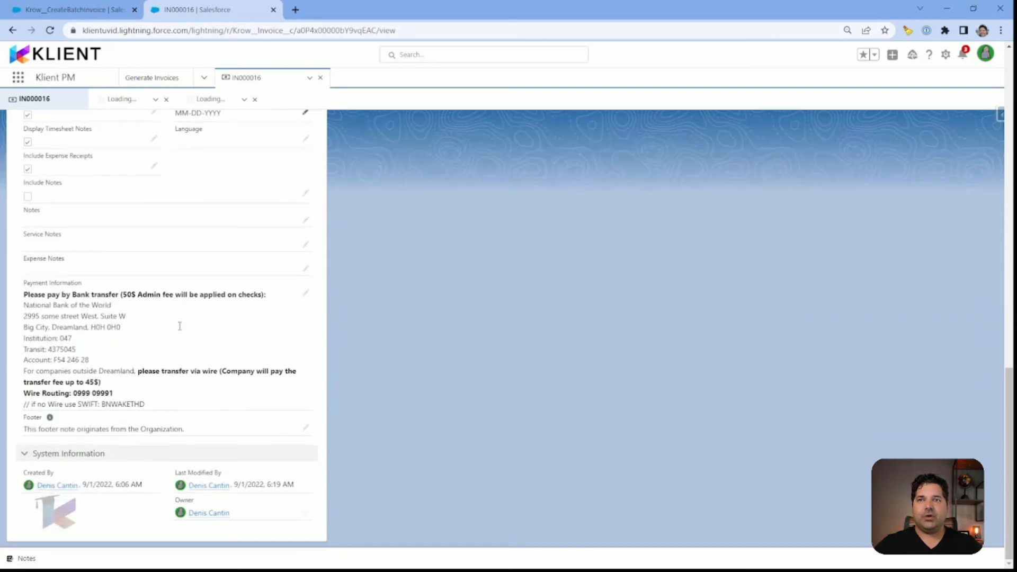
scroll(180, 327, "up", 11)
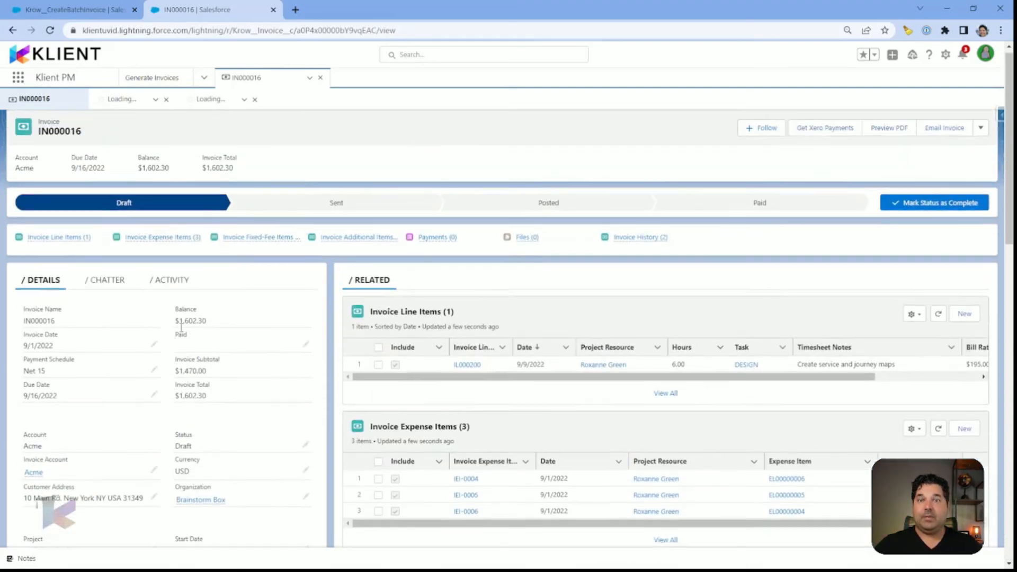
scroll(180, 327, "up", 1)
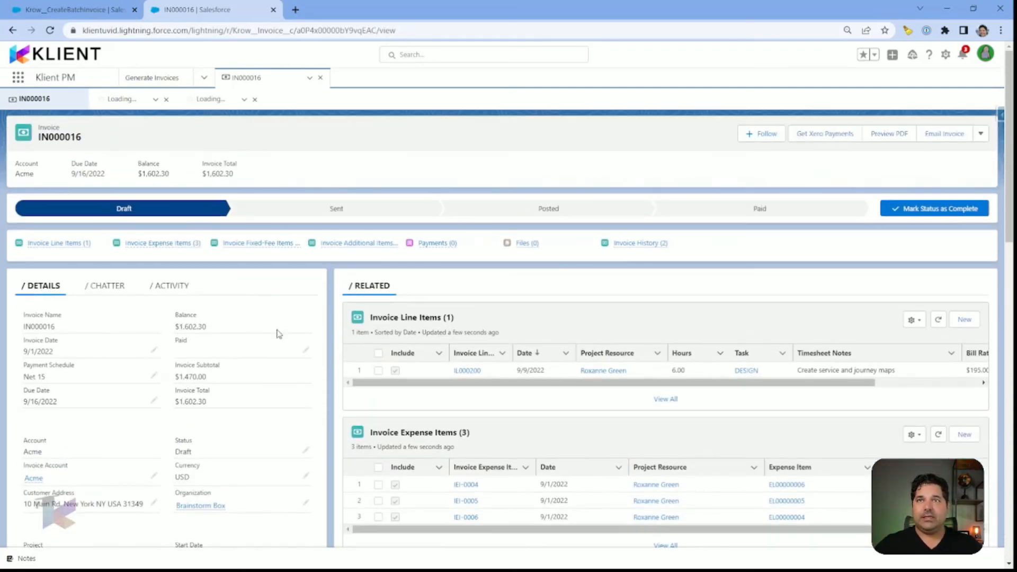